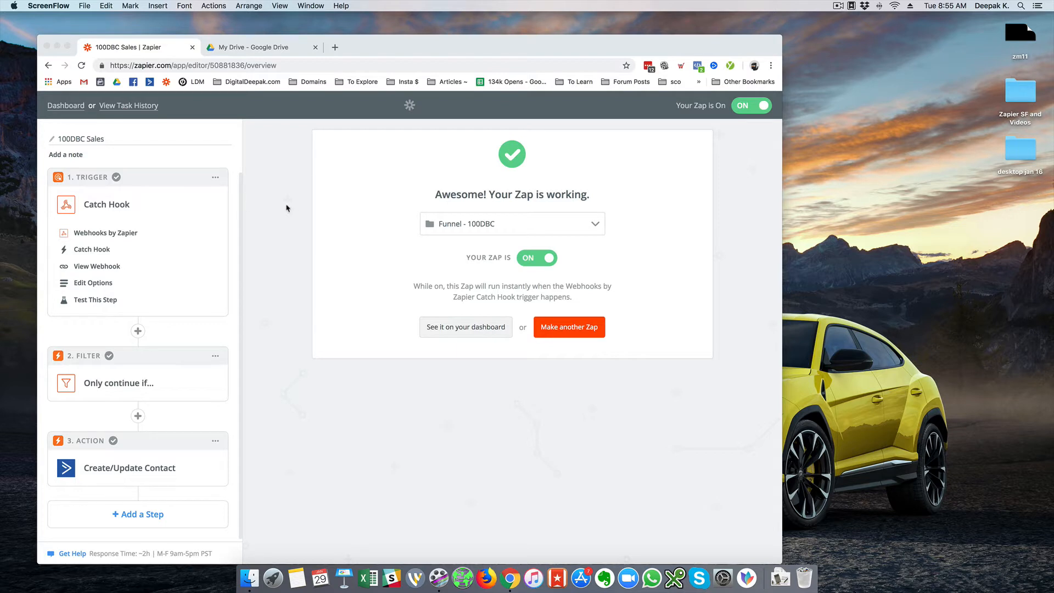
Go to smshorizon.co.in in a new tab and sign in to SmsHorizon.
click(291, 208)
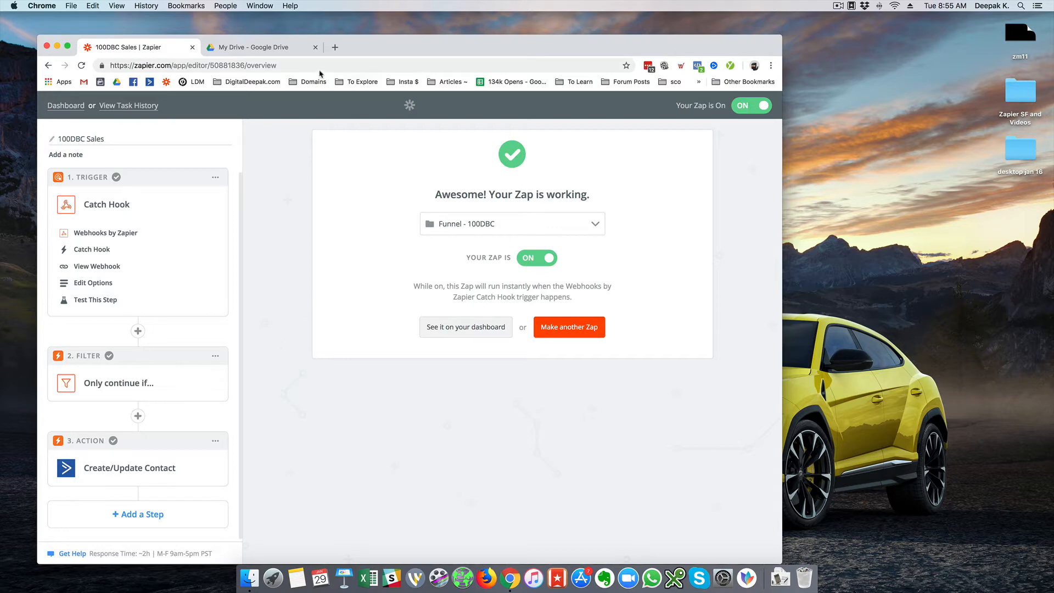
click(335, 47)
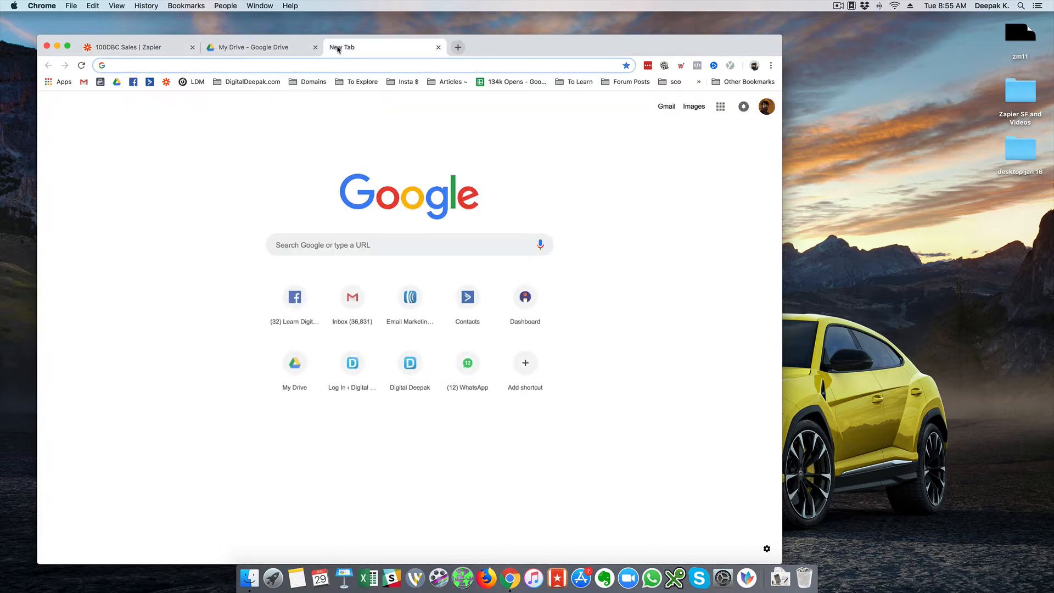
text(smshorizon.co.in)
key(Return)
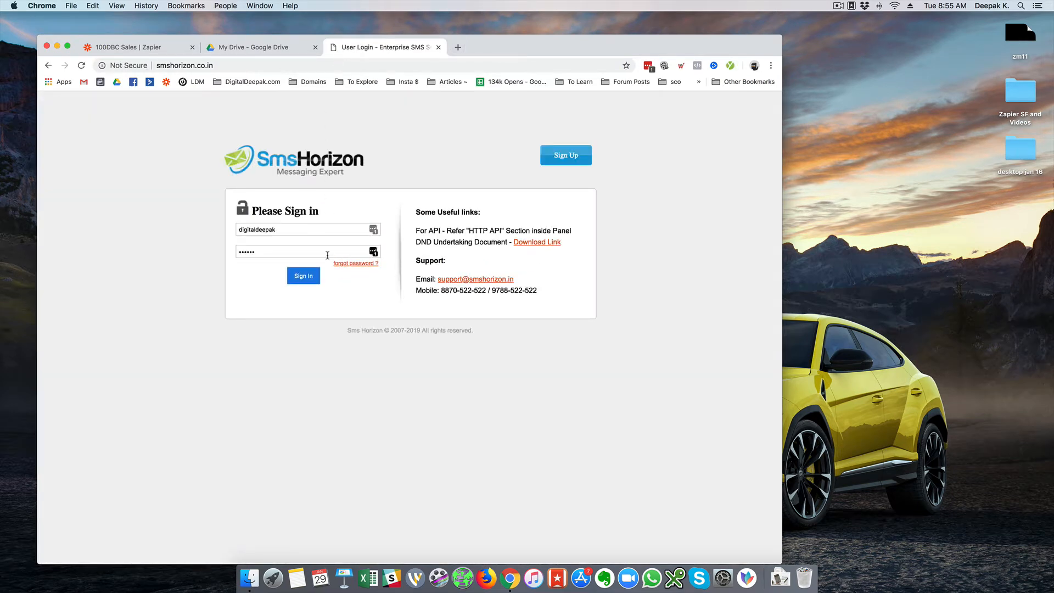
click(314, 277)
click(303, 276)
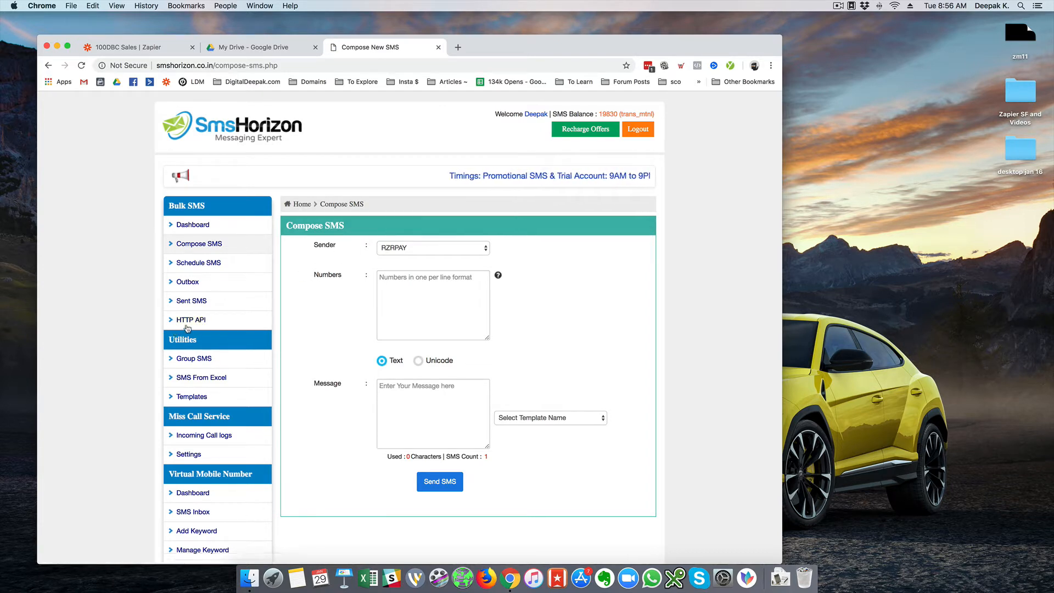
Open SmsHorizon's HTTP API documentation and check the base send-SMS request address.
click(188, 320)
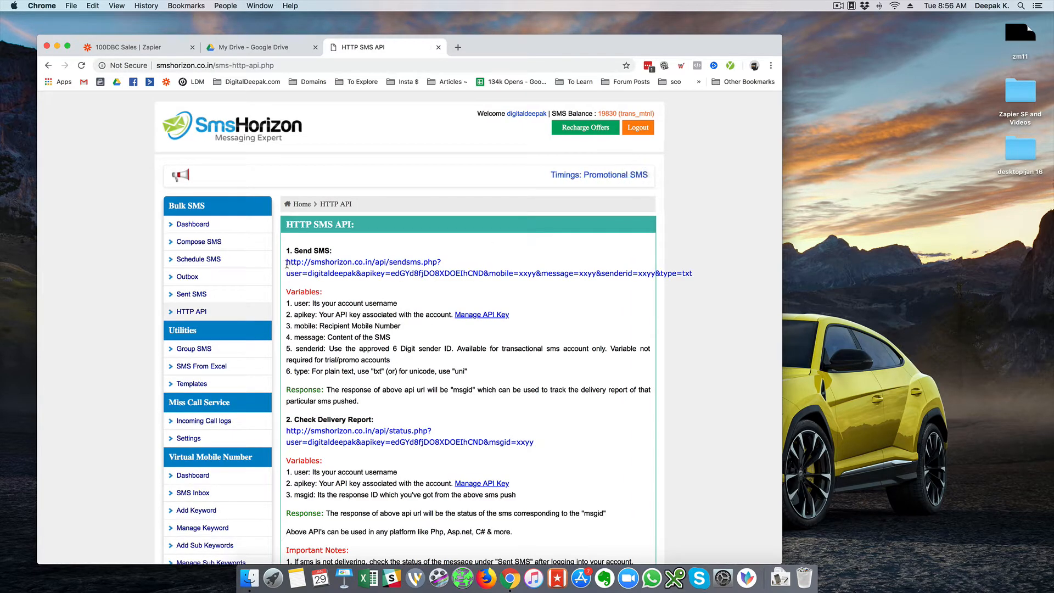
drag(286, 262, 437, 261)
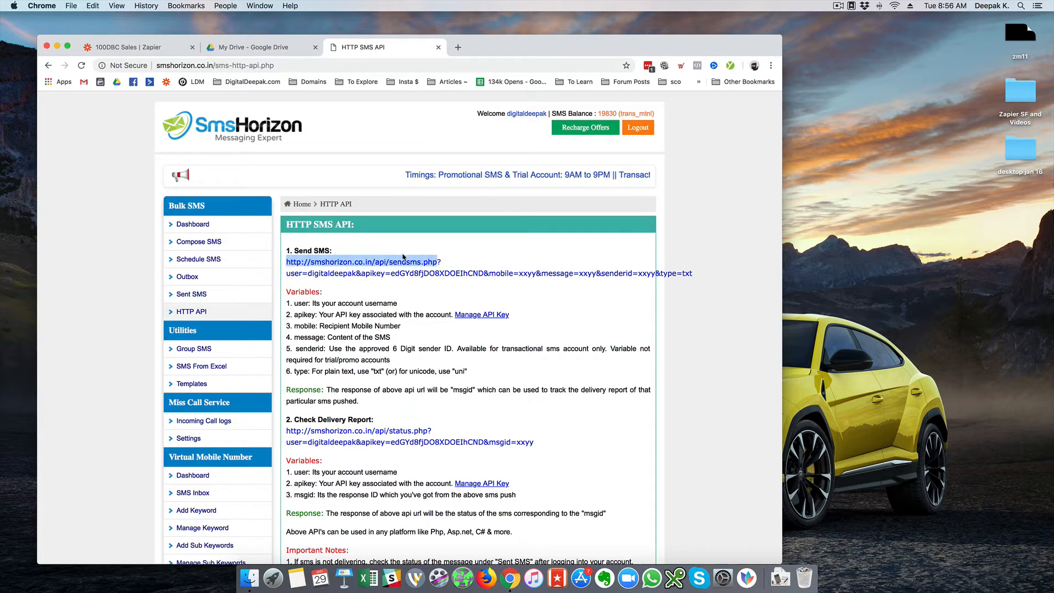
click(455, 260)
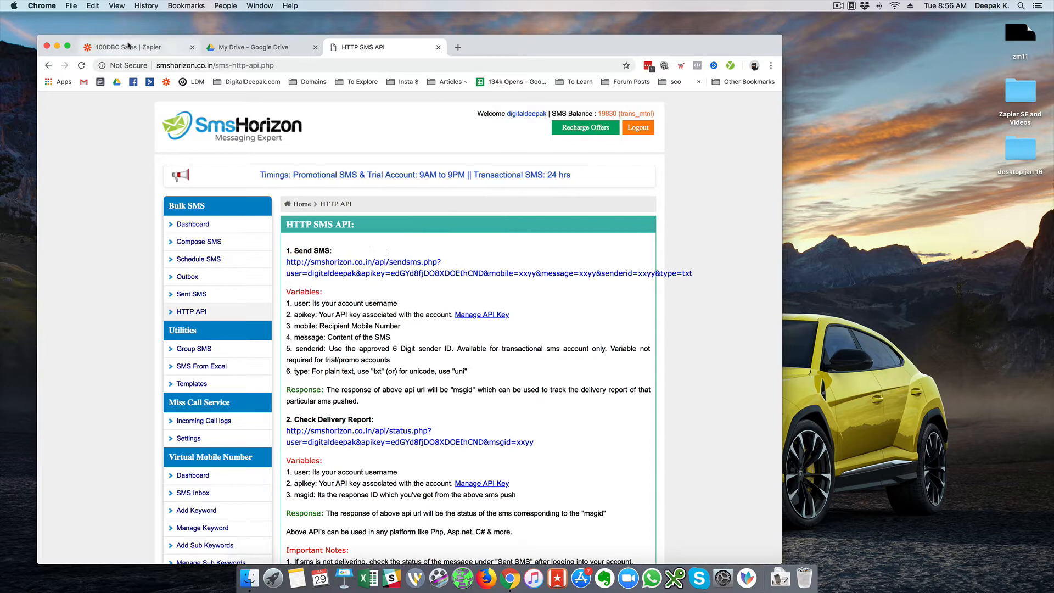
click(128, 47)
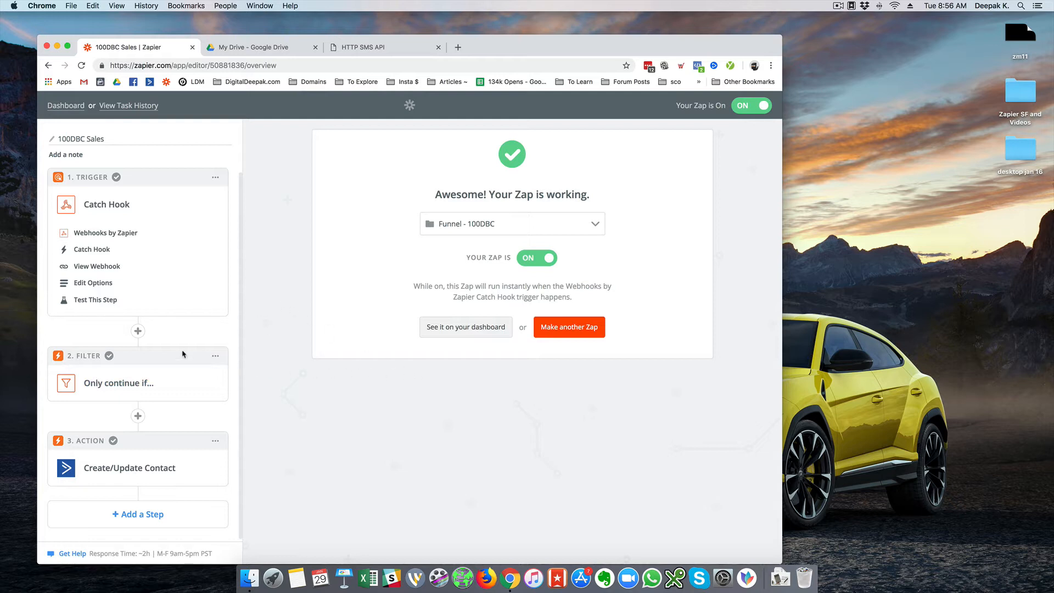
Expand the Filter step and review its rule that Status contains Credit.
click(167, 380)
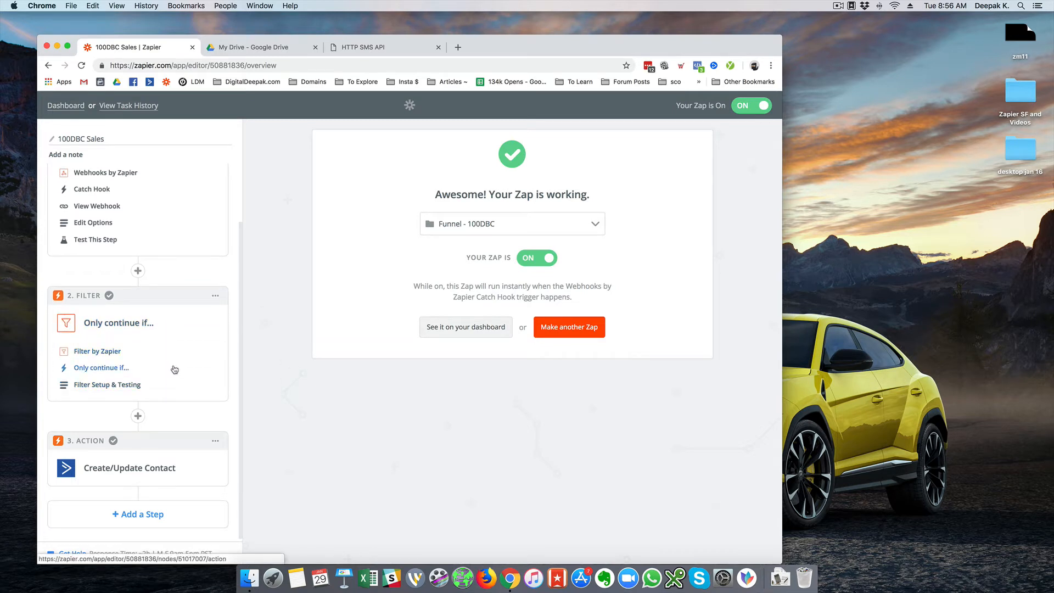
click(174, 368)
click(149, 386)
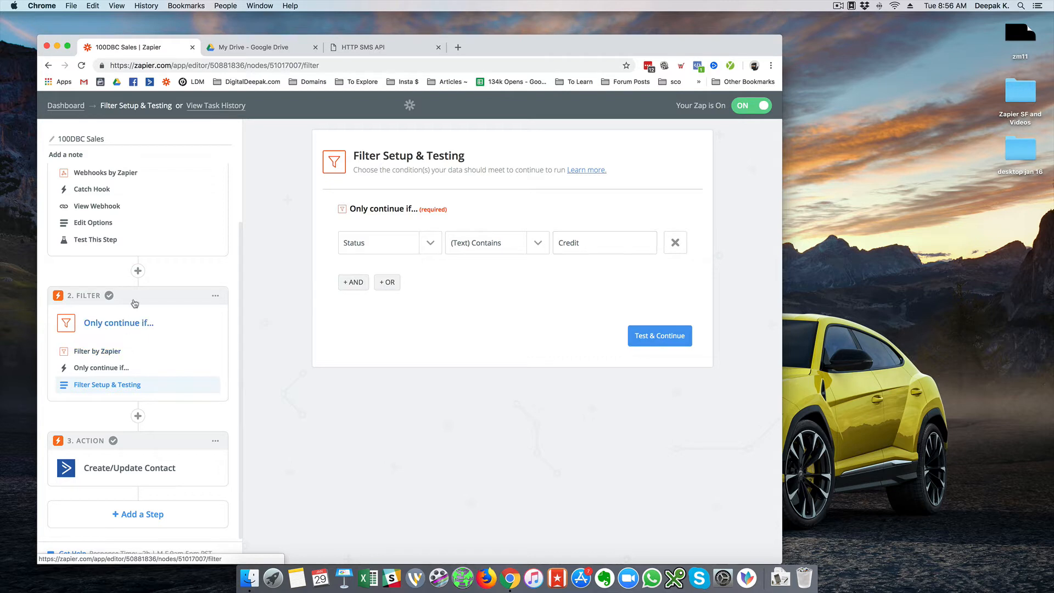
scroll(164, 324, up, 3)
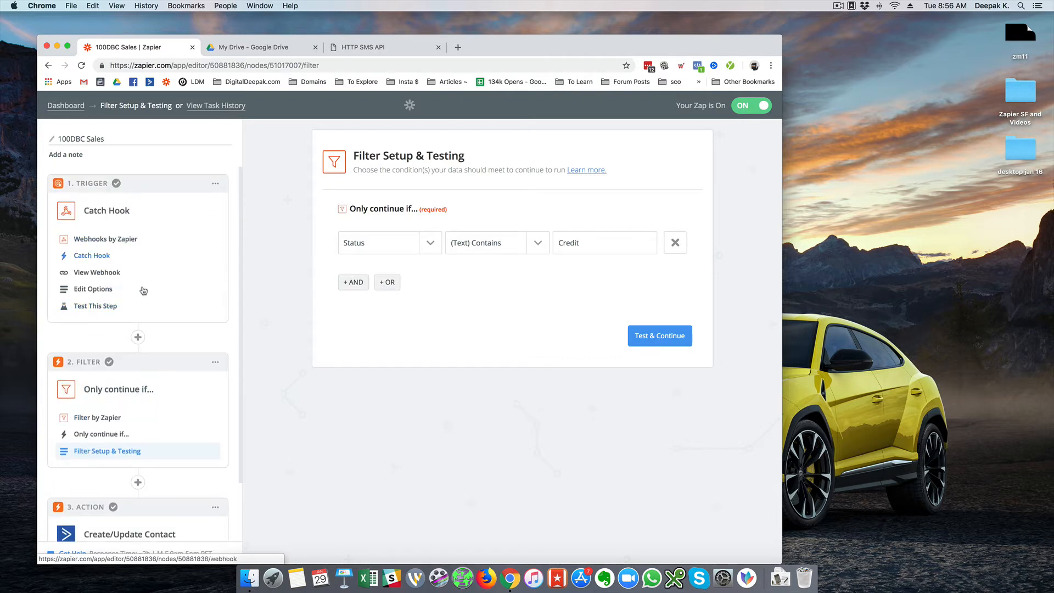
scroll(159, 305, down, 3)
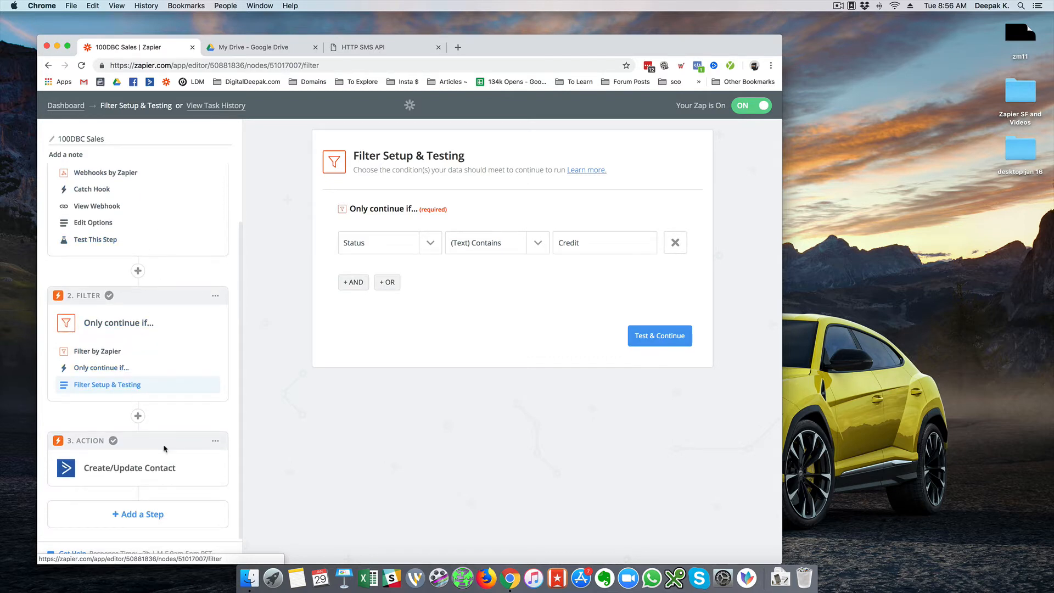
Add a new action step below Create/Update Contact.
click(143, 514)
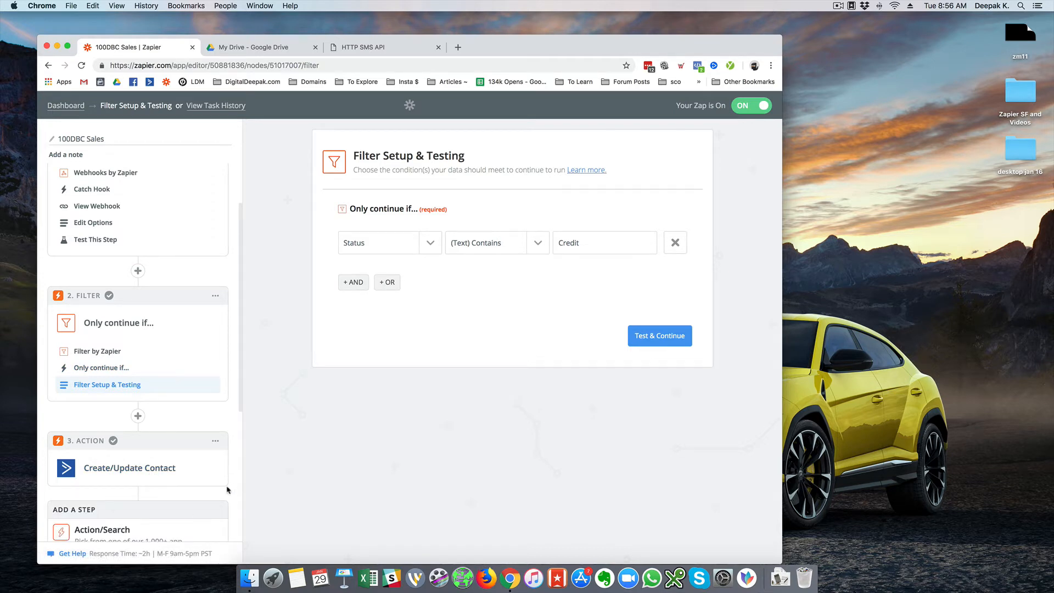
scroll(227, 489, down, 5)
click(166, 412)
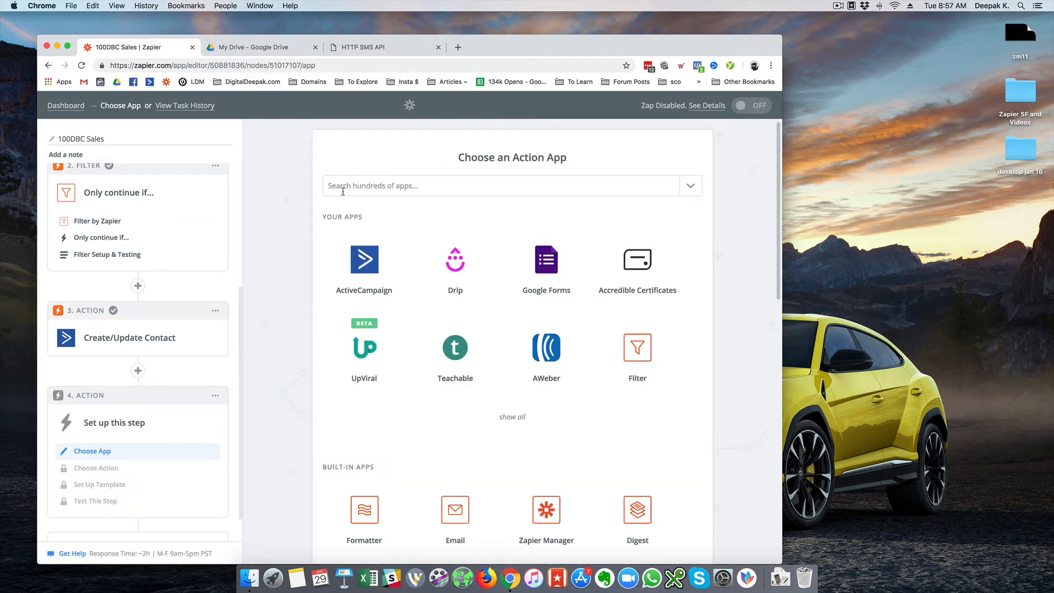
Make the fourth step a Webhooks by Zapier GET action, found by searching 'webhook'.
click(342, 187)
text(webhook)
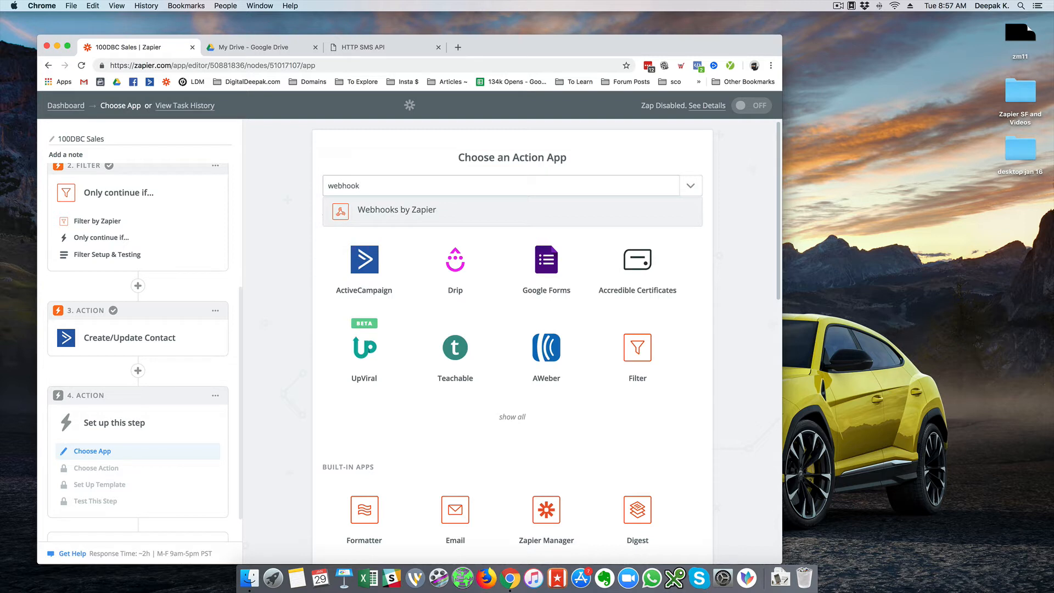
click(346, 211)
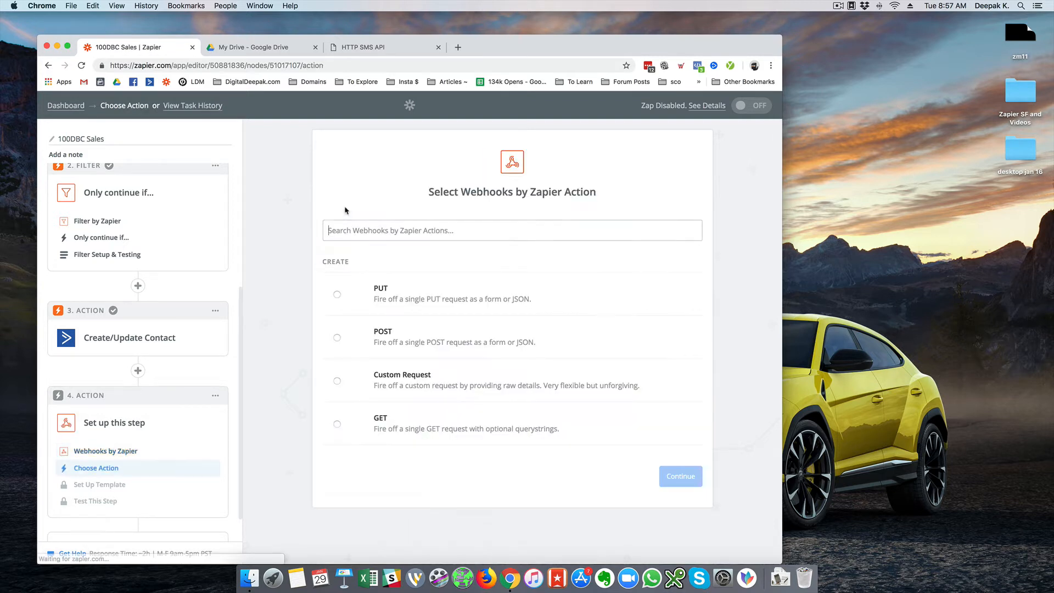
click(467, 420)
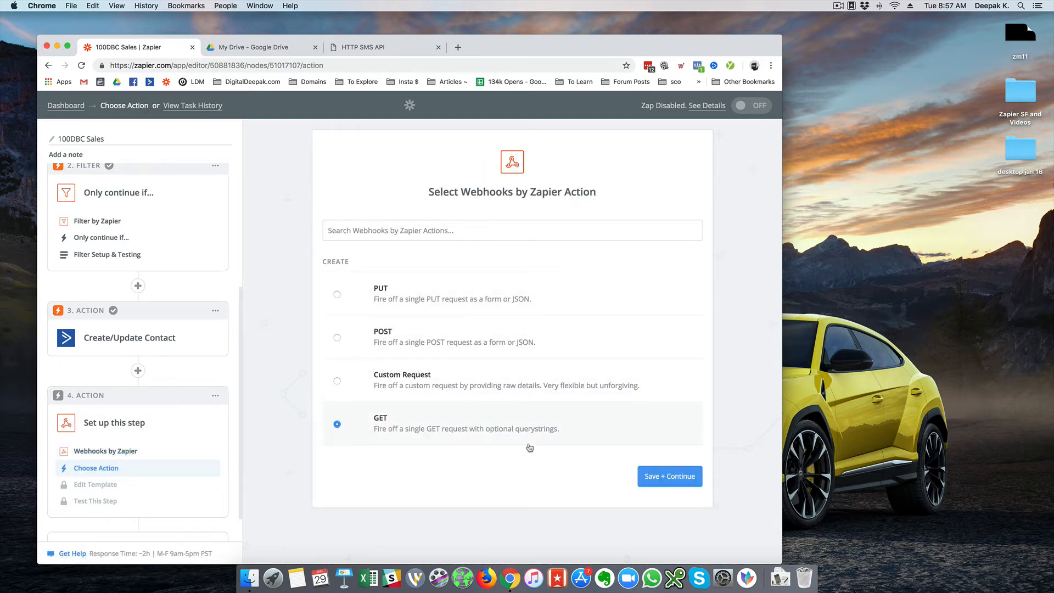
click(664, 477)
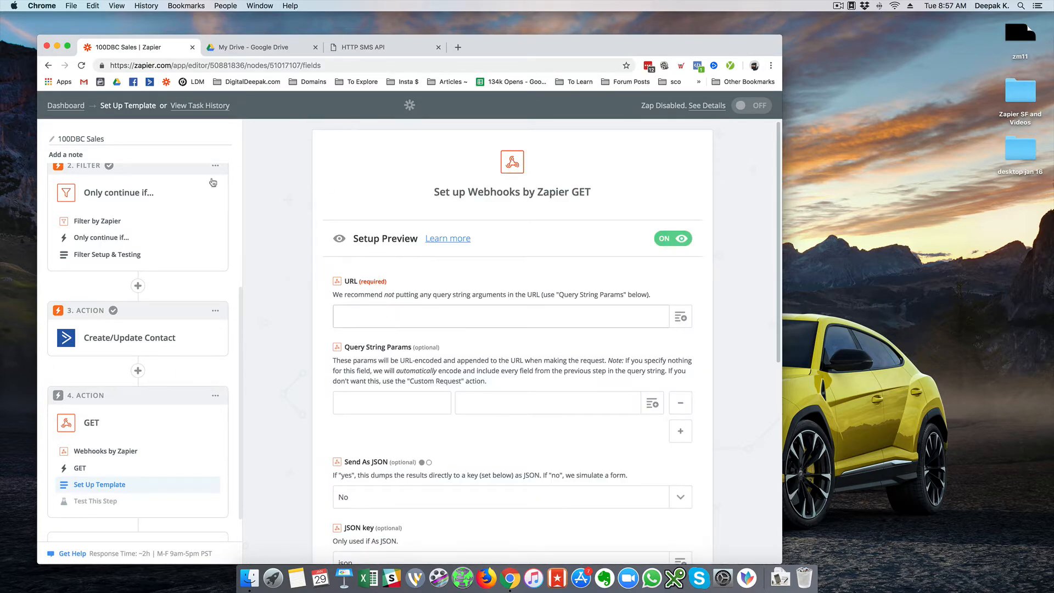
scroll(199, 181, up, 5)
scroll(199, 181, up, 2)
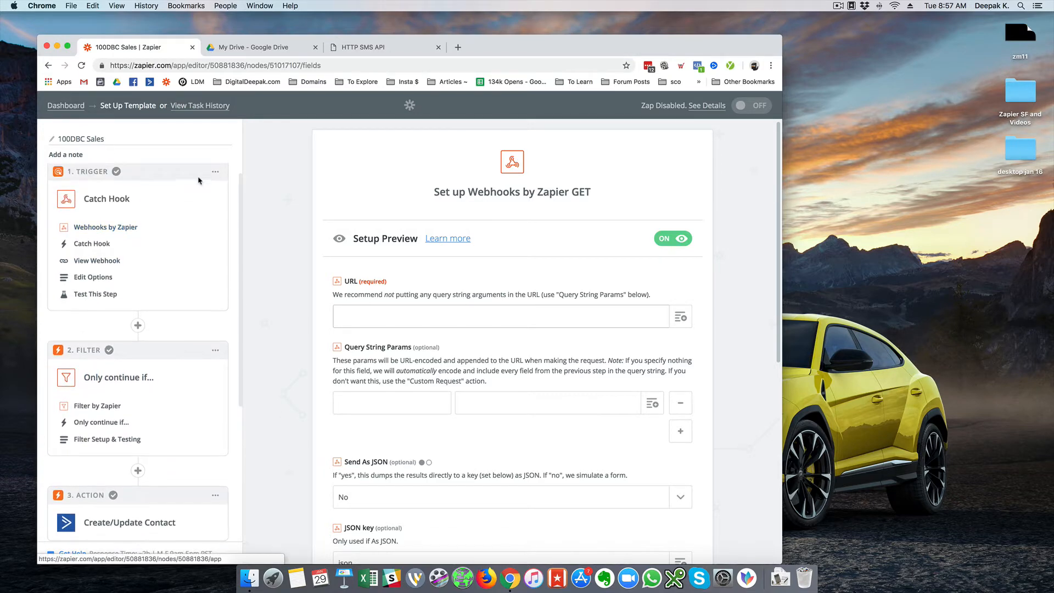
scroll(185, 219, down, 8)
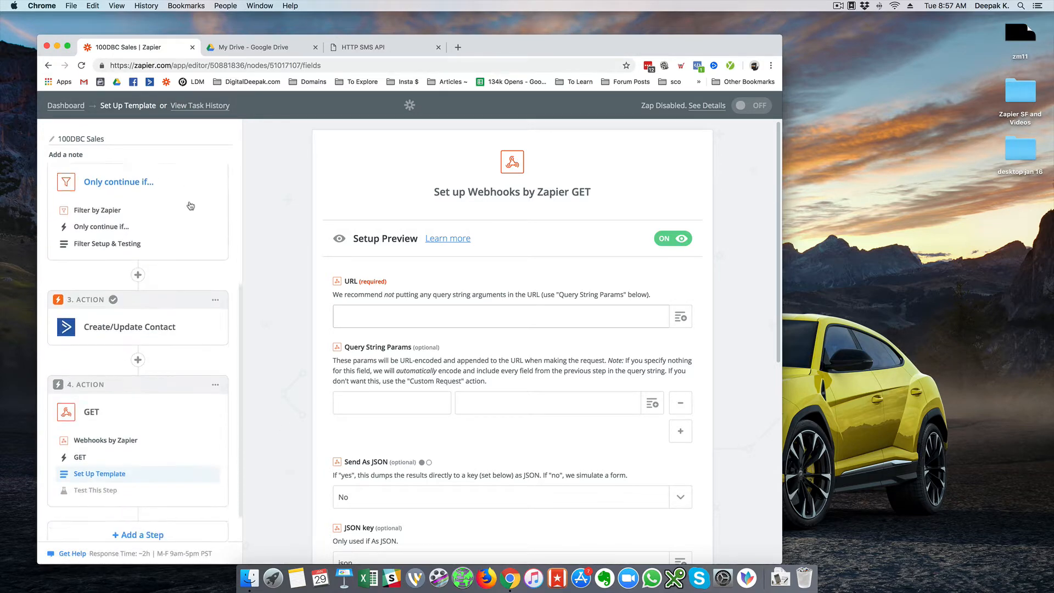
click(359, 49)
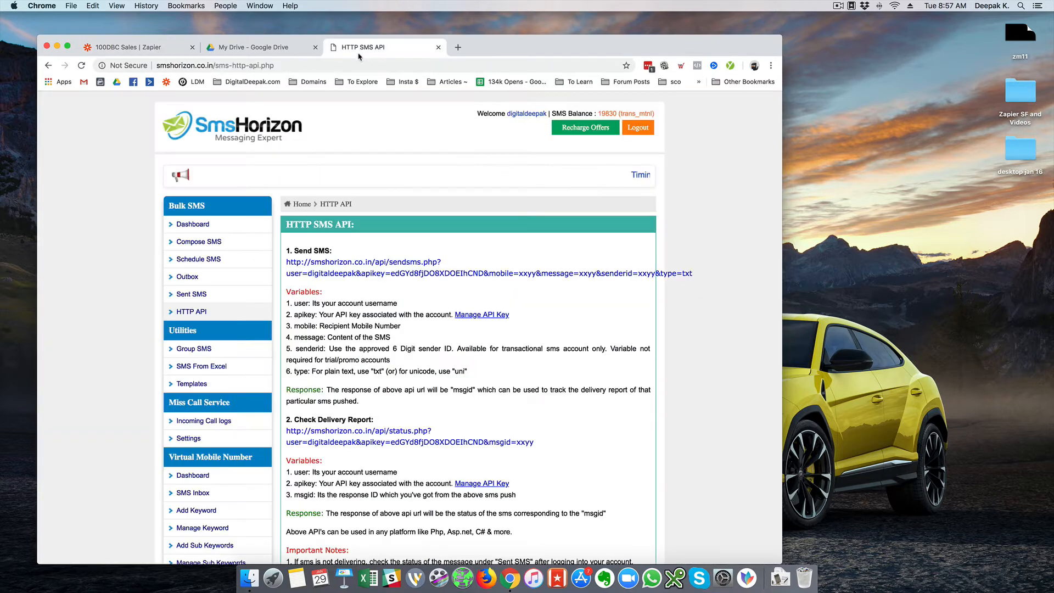
drag(435, 262, 286, 262)
key(super+c)
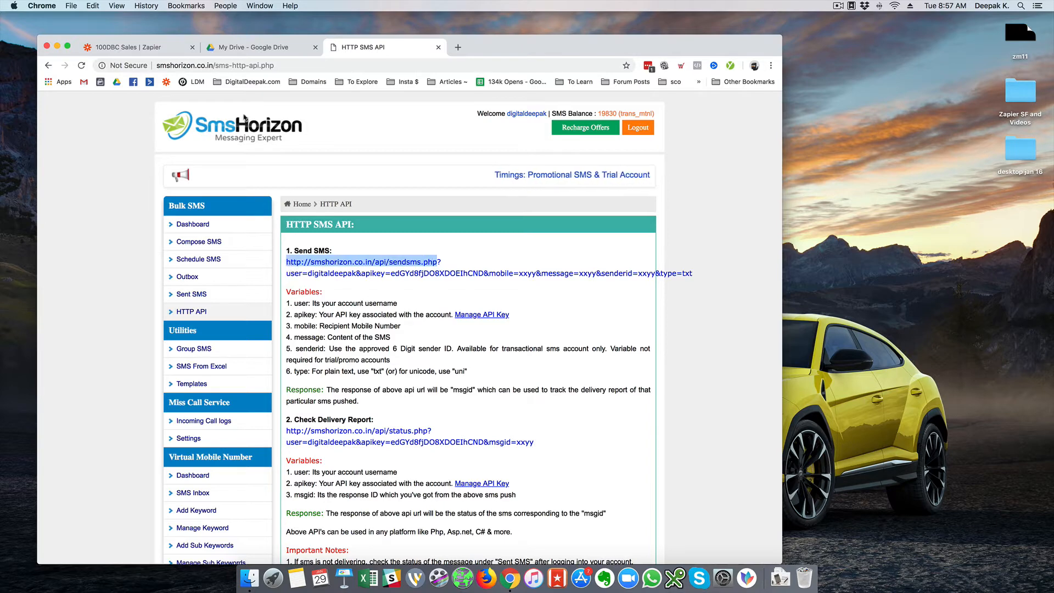
click(165, 48)
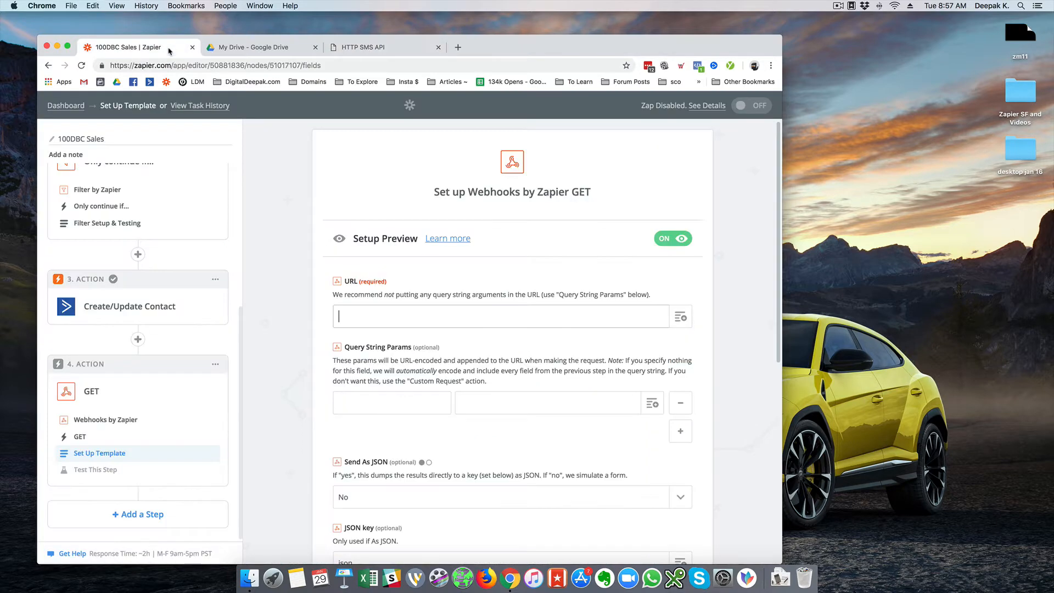
click(394, 307)
key(super+v)
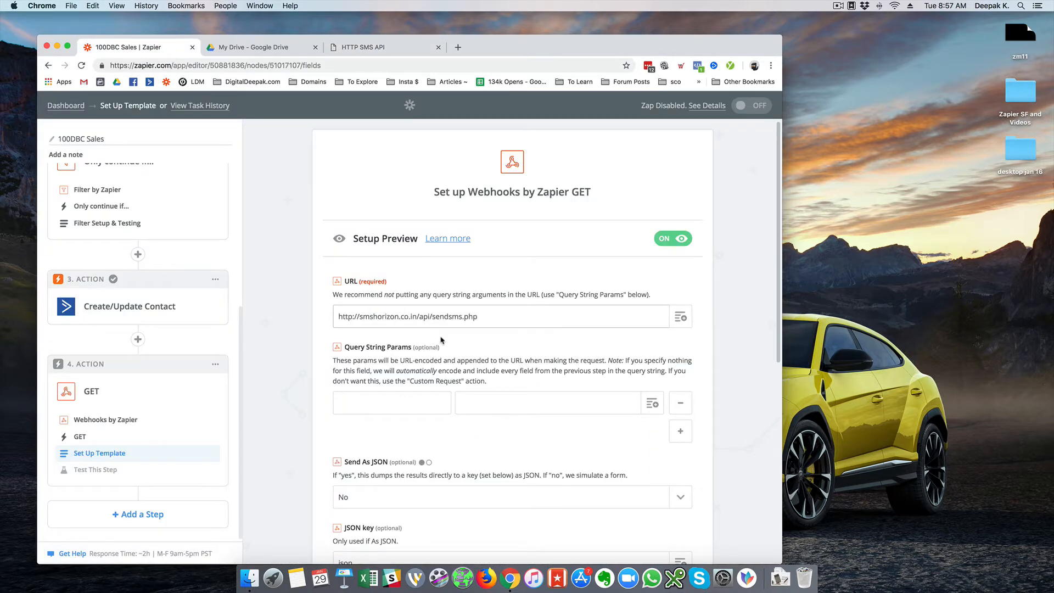
Enter 'user' as the first query string parameter key.
click(371, 47)
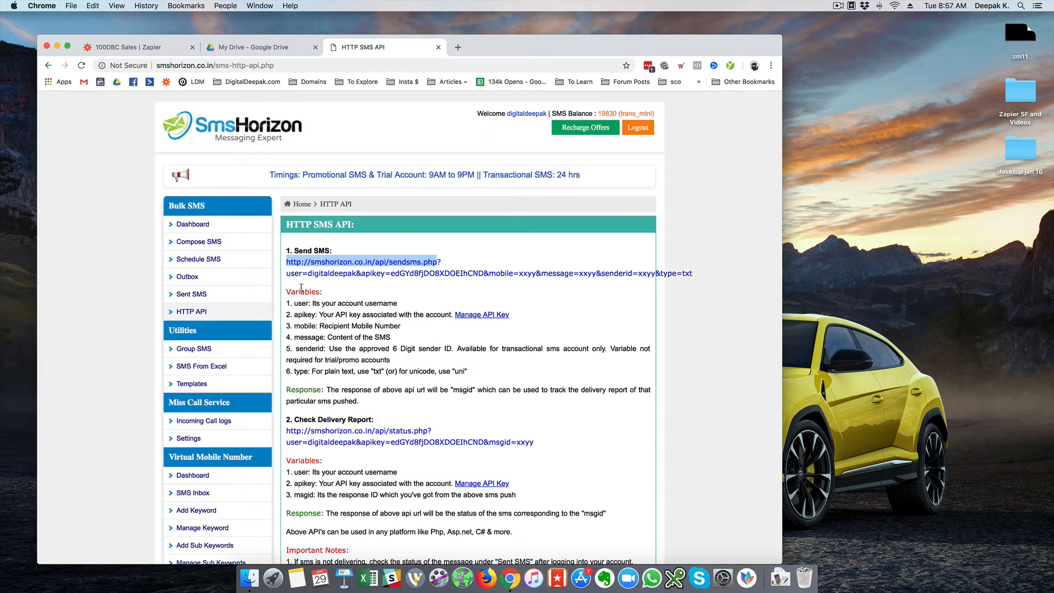
double_click(294, 272)
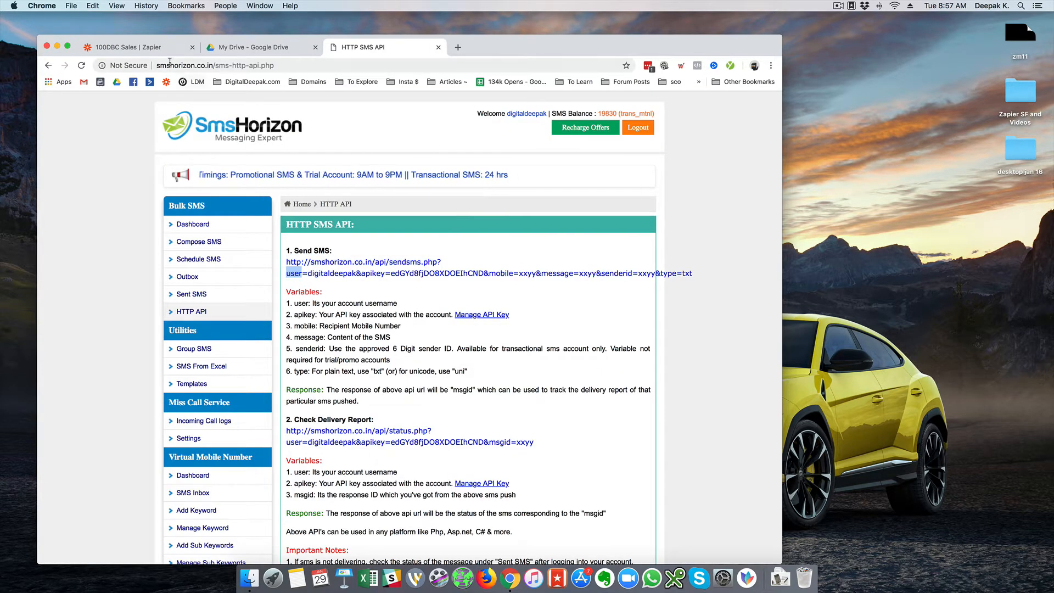
click(145, 47)
click(399, 404)
text(user)
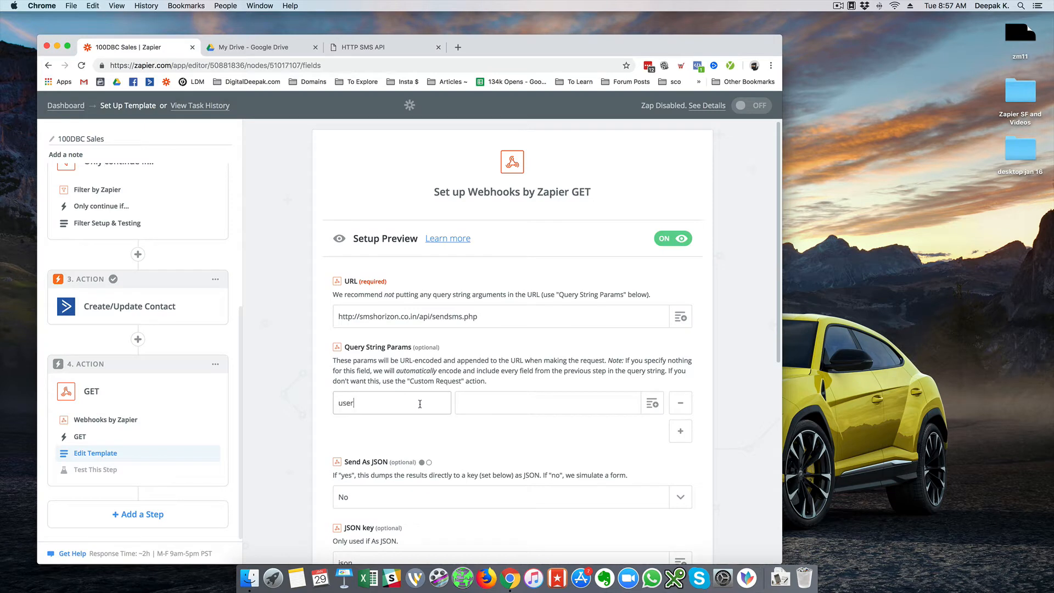
Fill the user value and add a second query parameter keyed apikey.
click(493, 402)
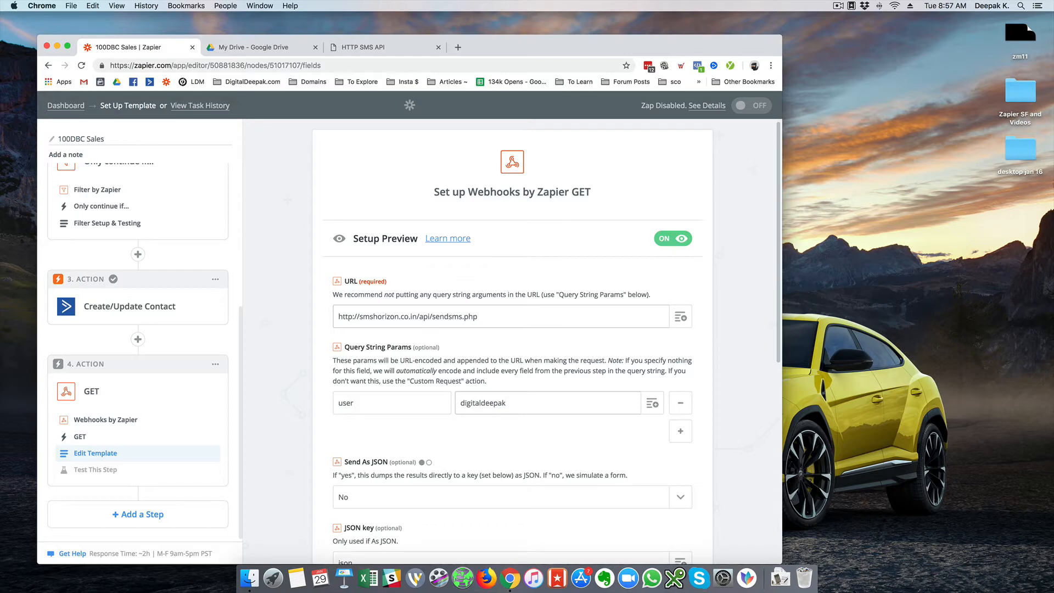
click(384, 48)
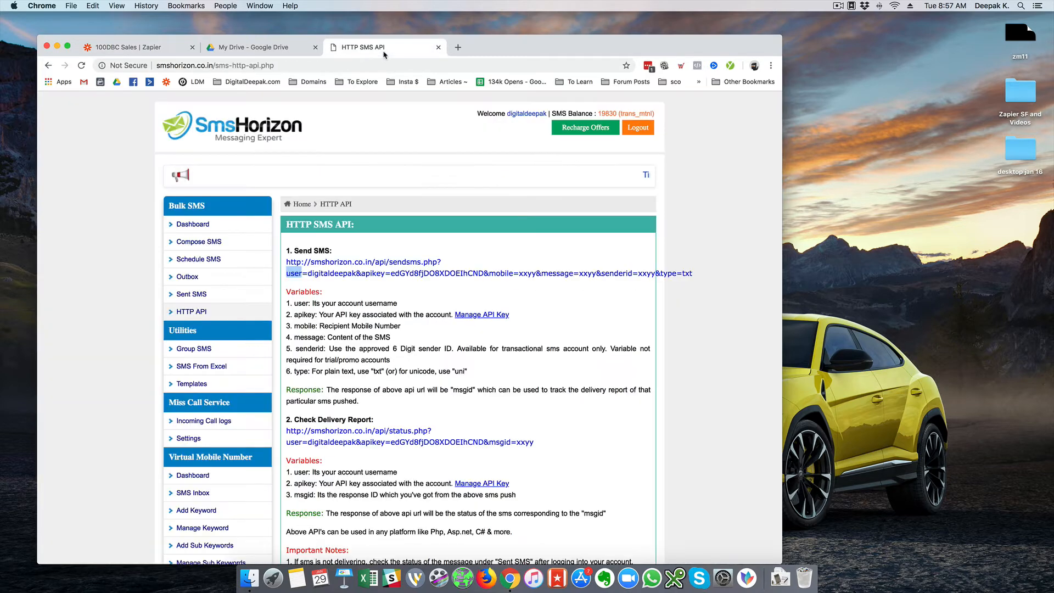
double_click(371, 273)
key(super+c)
click(173, 51)
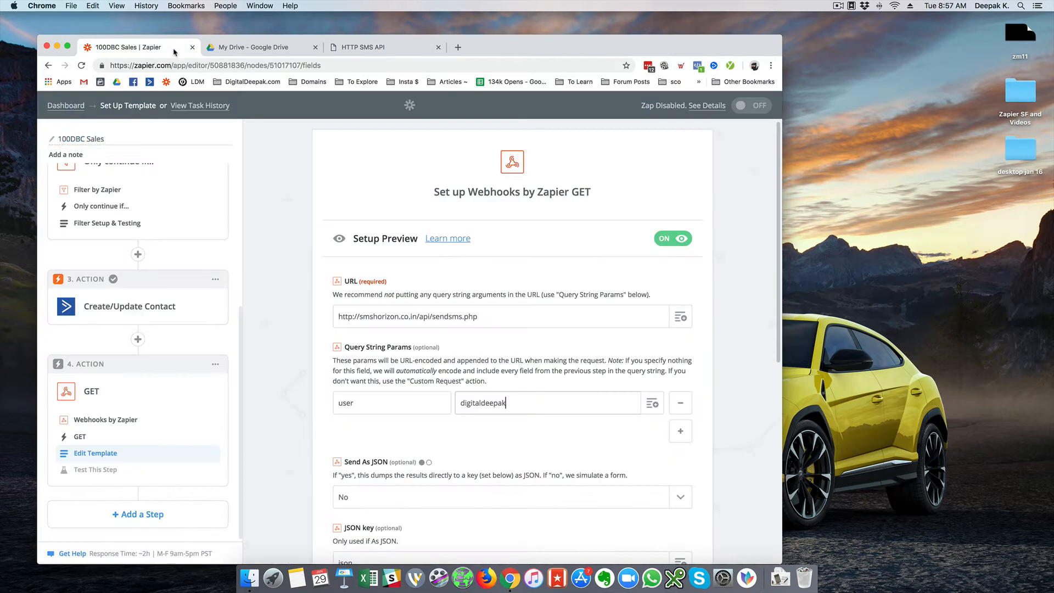
click(680, 431)
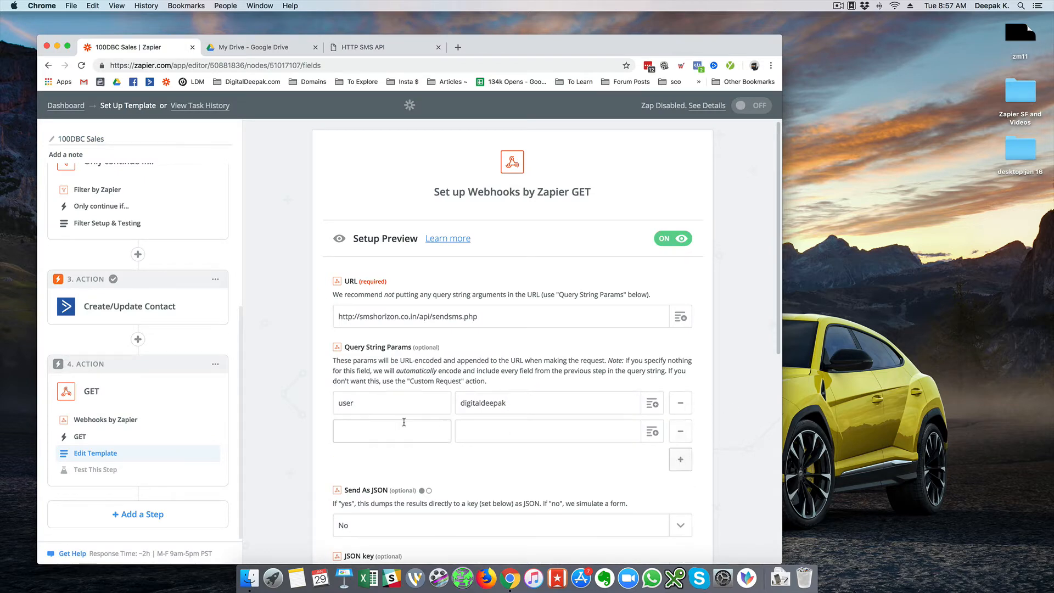
click(404, 430)
key(super+v)
Paste the account's API key from the sample send URL as the apikey value.
click(370, 48)
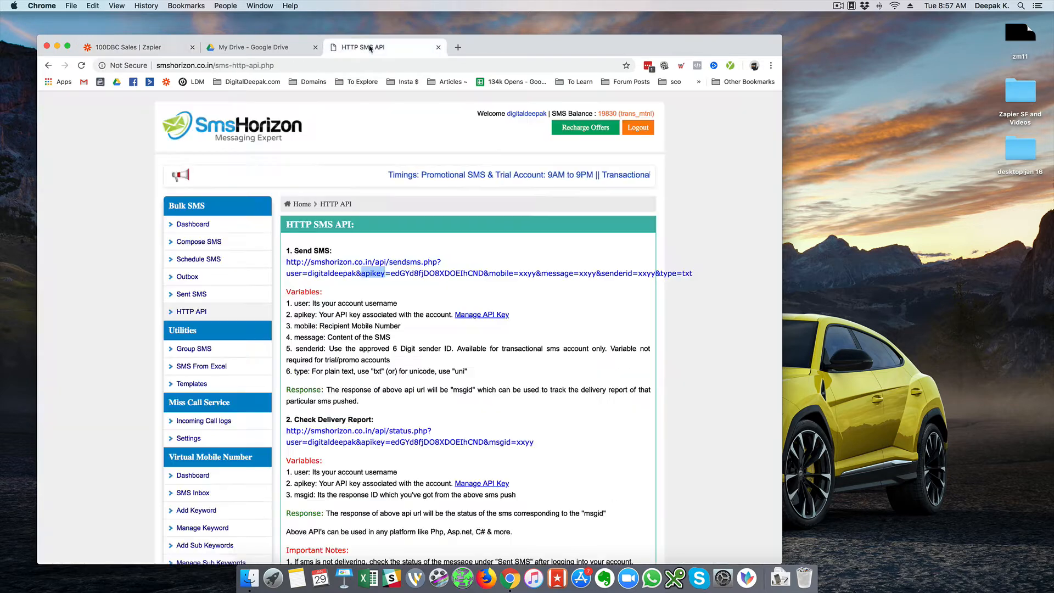
drag(391, 273, 479, 273)
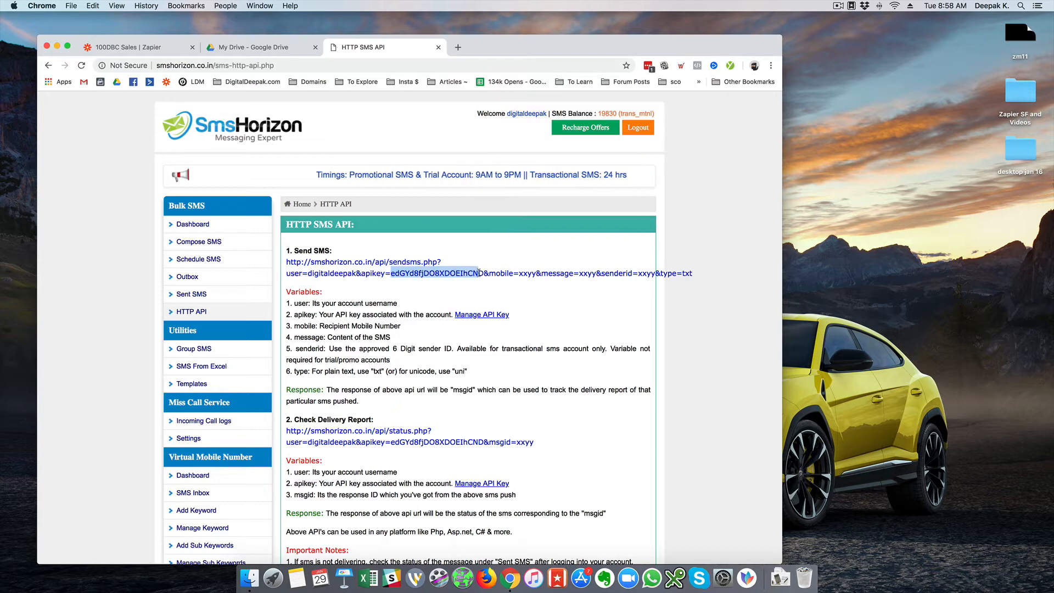
click(119, 51)
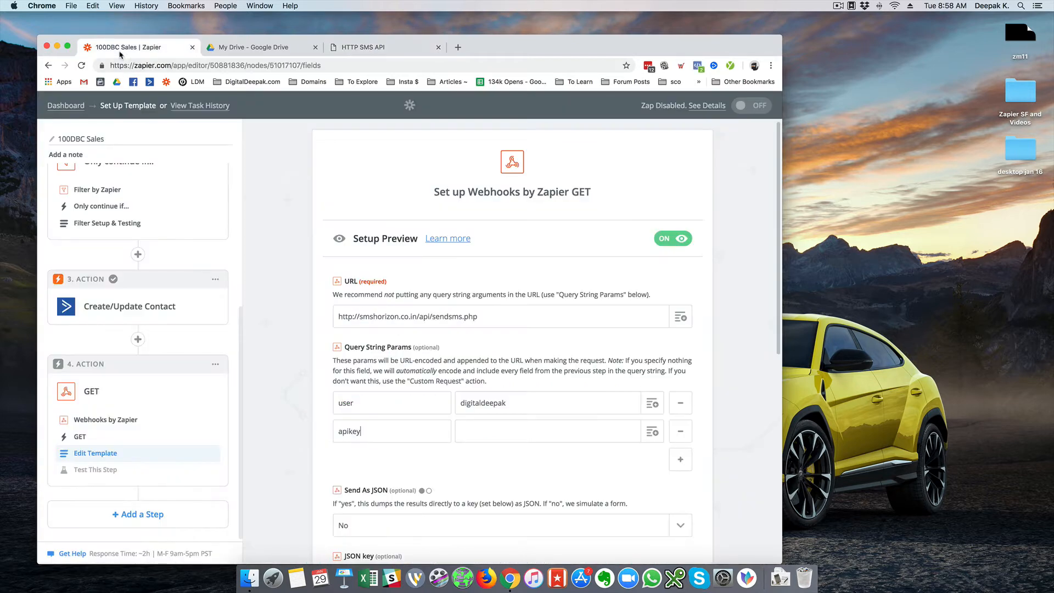
click(538, 431)
key(super+v)
key(ctrl+shift+Tab)
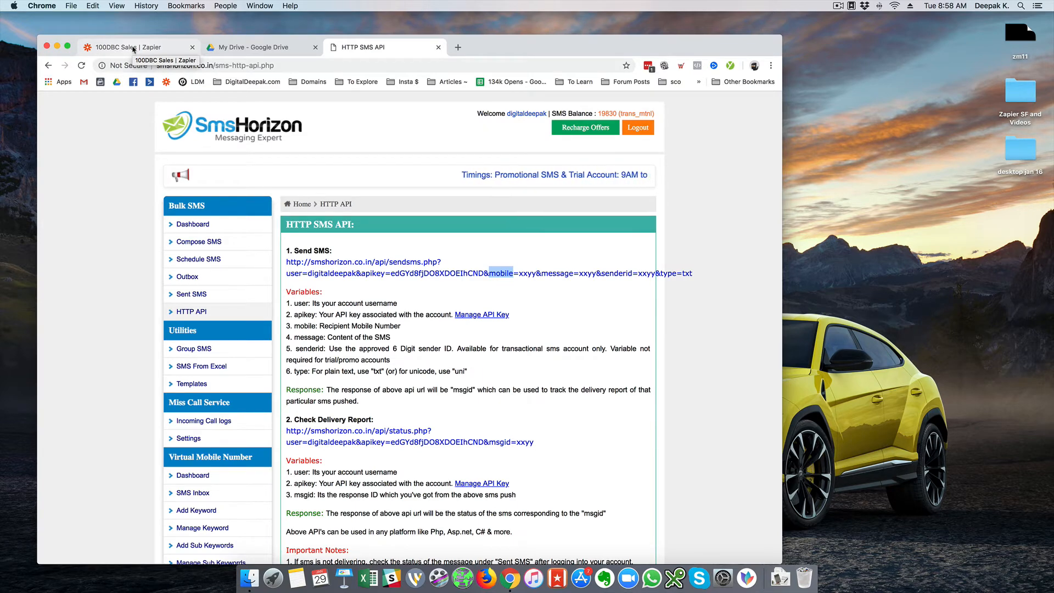
click(133, 49)
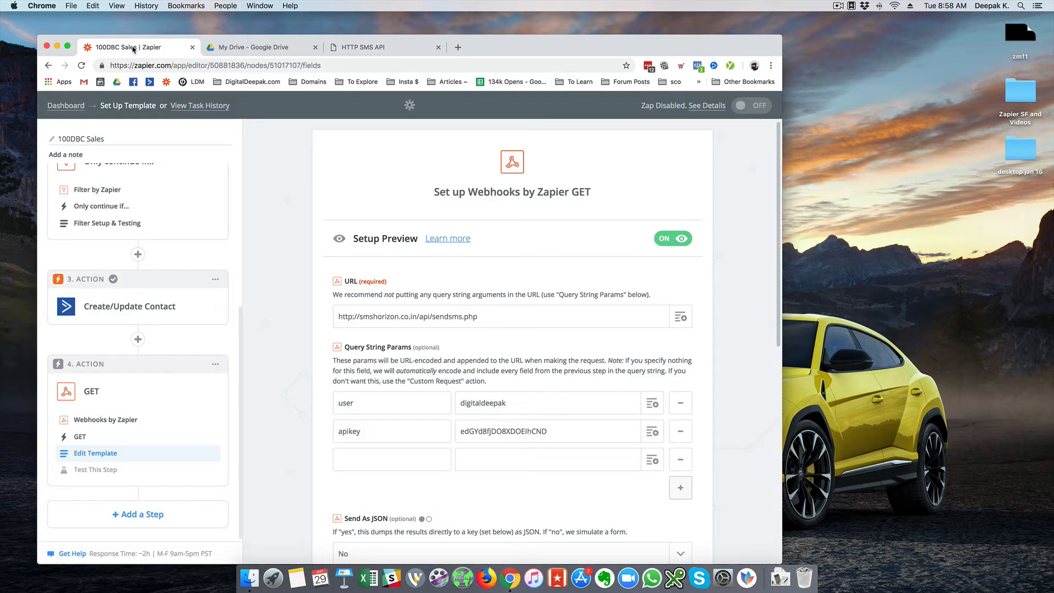
Add a mobile query parameter mapped to Catch Hook's Buyer Phone, plus an empty new row.
click(344, 466)
text(mobile)
click(481, 456)
scroll(282, 366, down, 3)
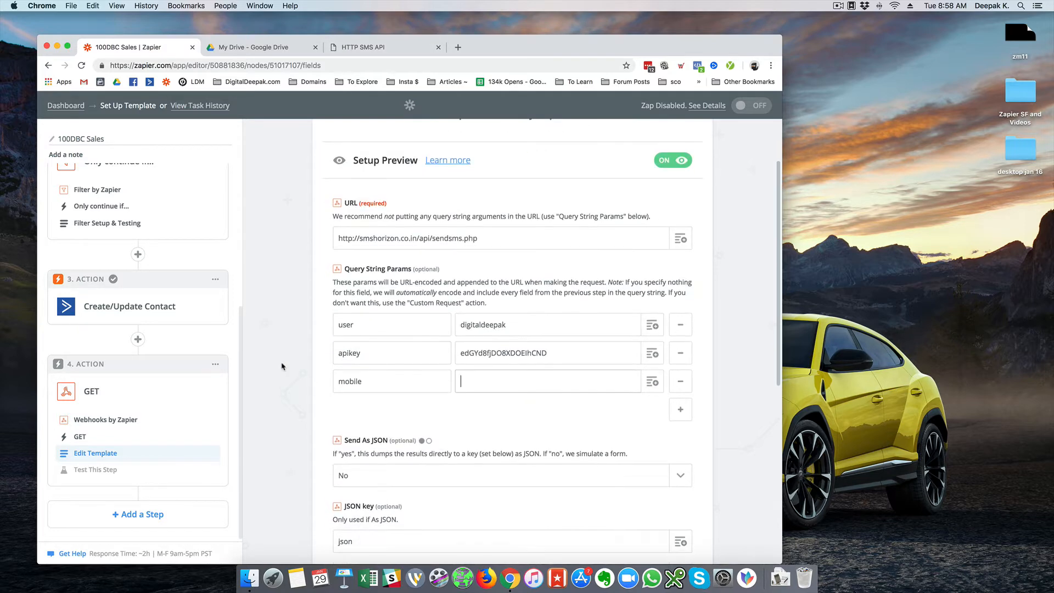
click(652, 381)
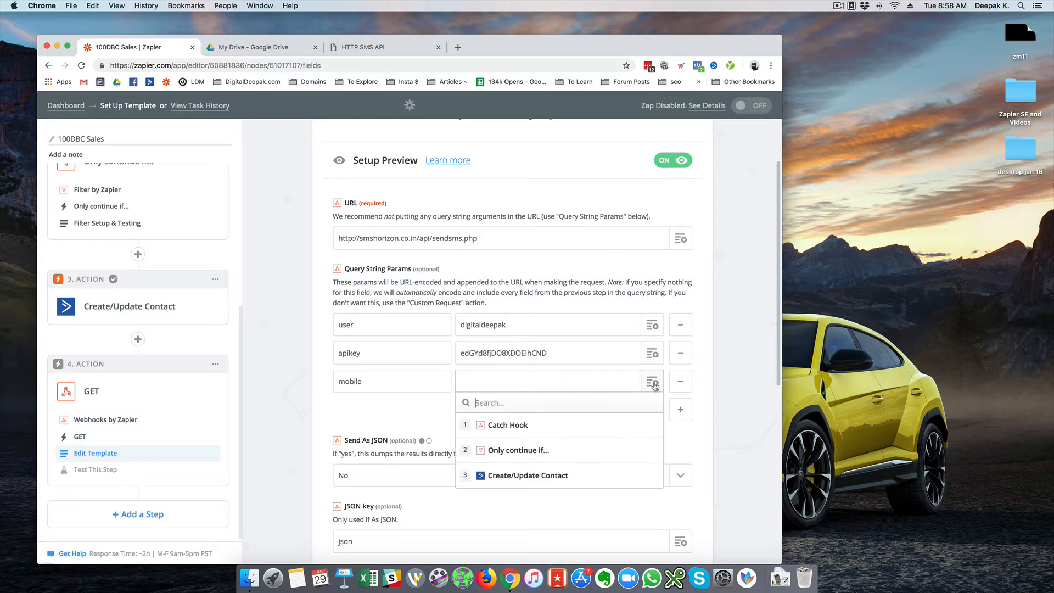
click(511, 435)
scroll(435, 431, down, 6)
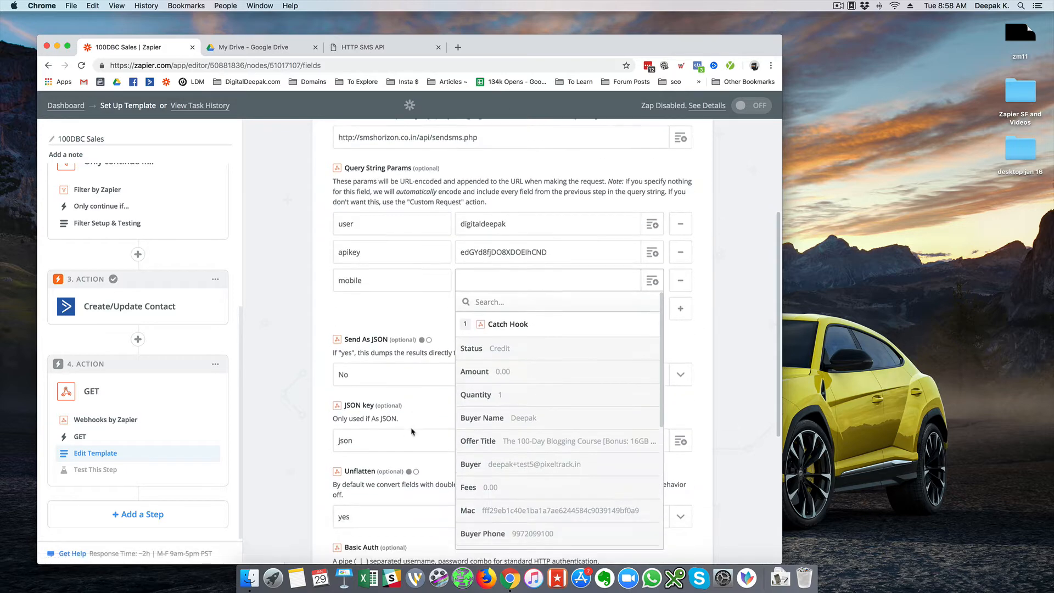
scroll(554, 428, down, 2)
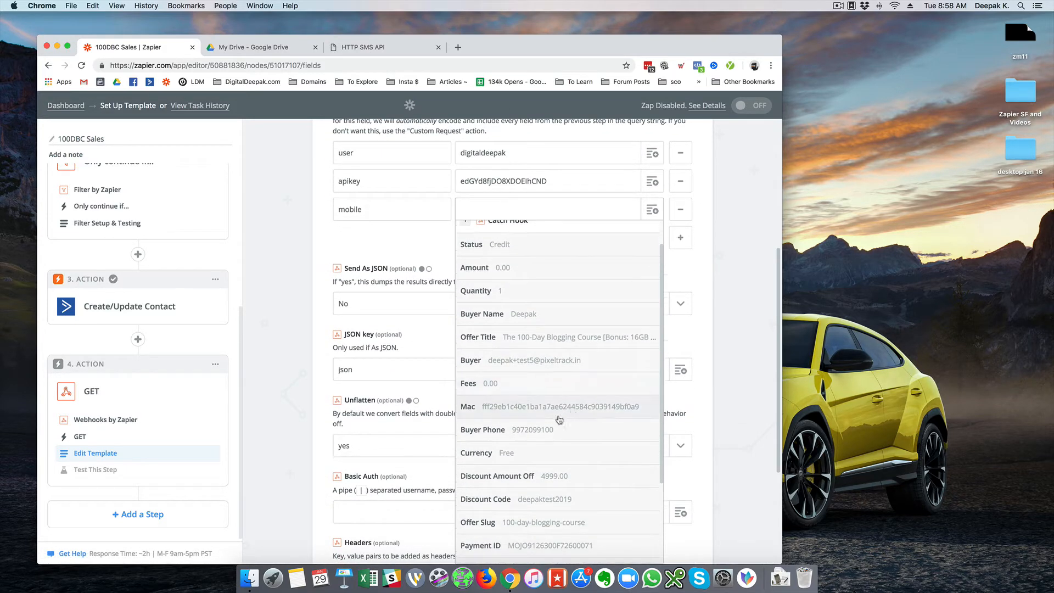
click(538, 430)
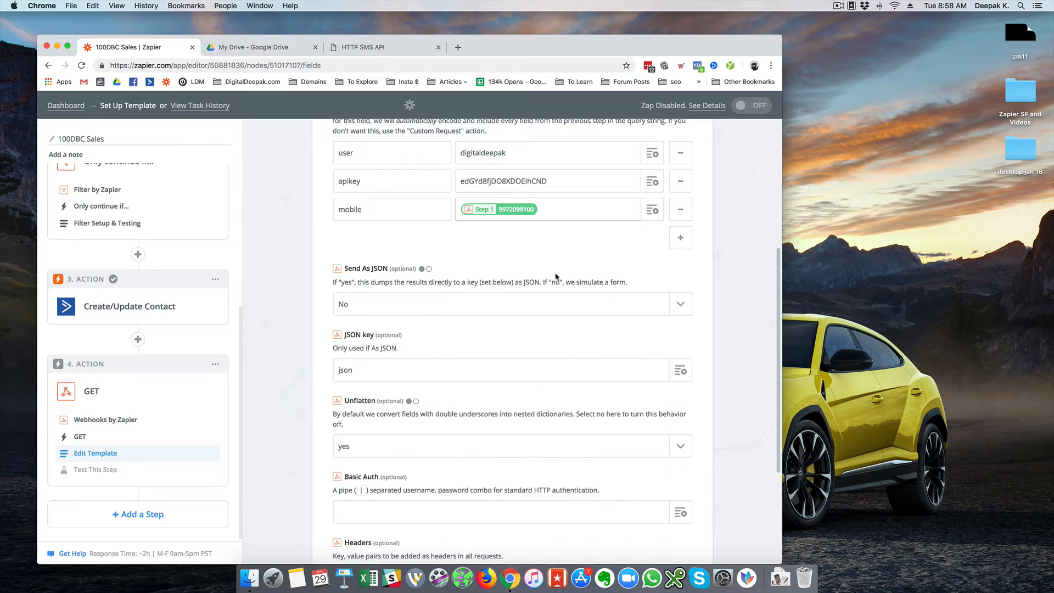
scroll(399, 251, up, 3)
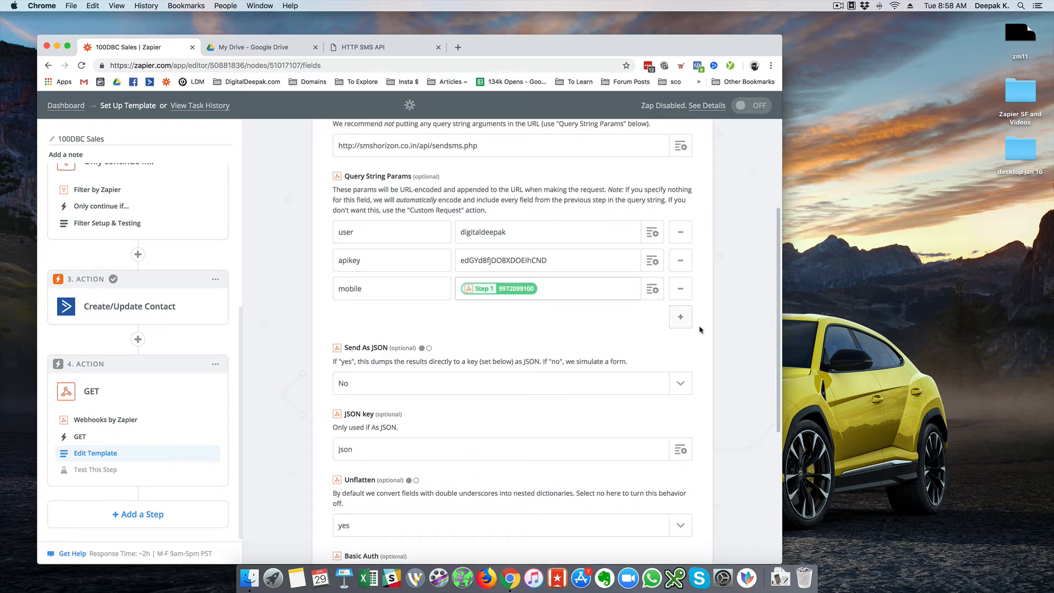
click(678, 324)
click(363, 48)
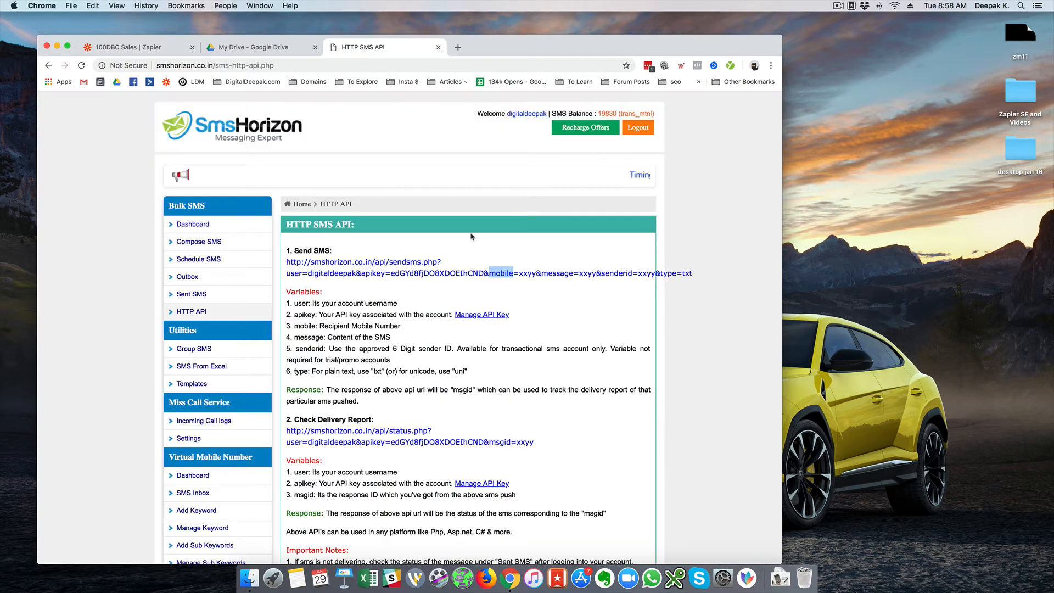
Add a message parameter whose value opens with a greeting and the Catch Hook Buyer Name.
double_click(556, 273)
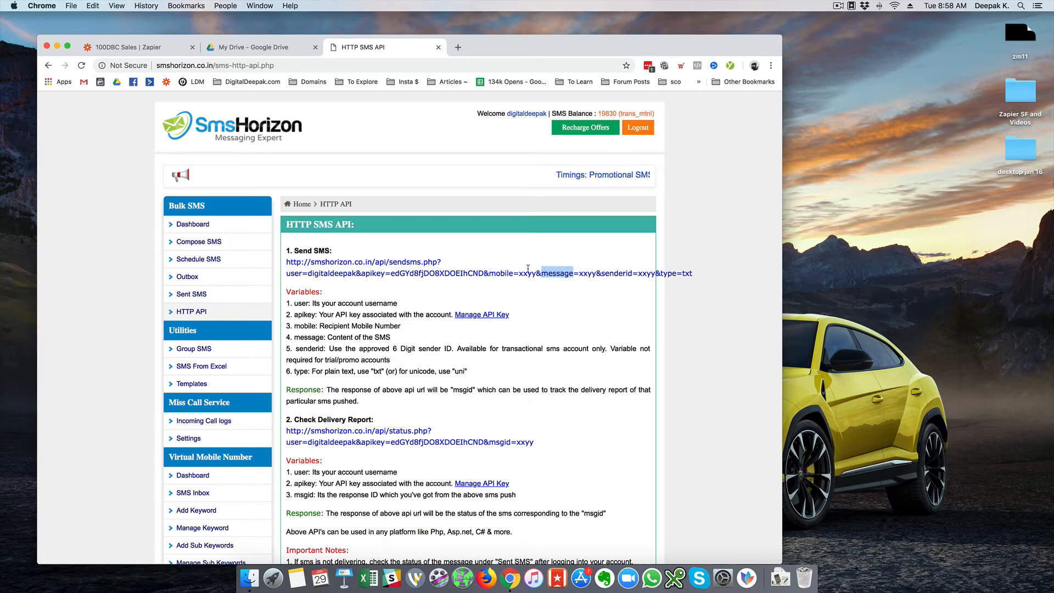
key(super+c)
click(148, 49)
click(391, 316)
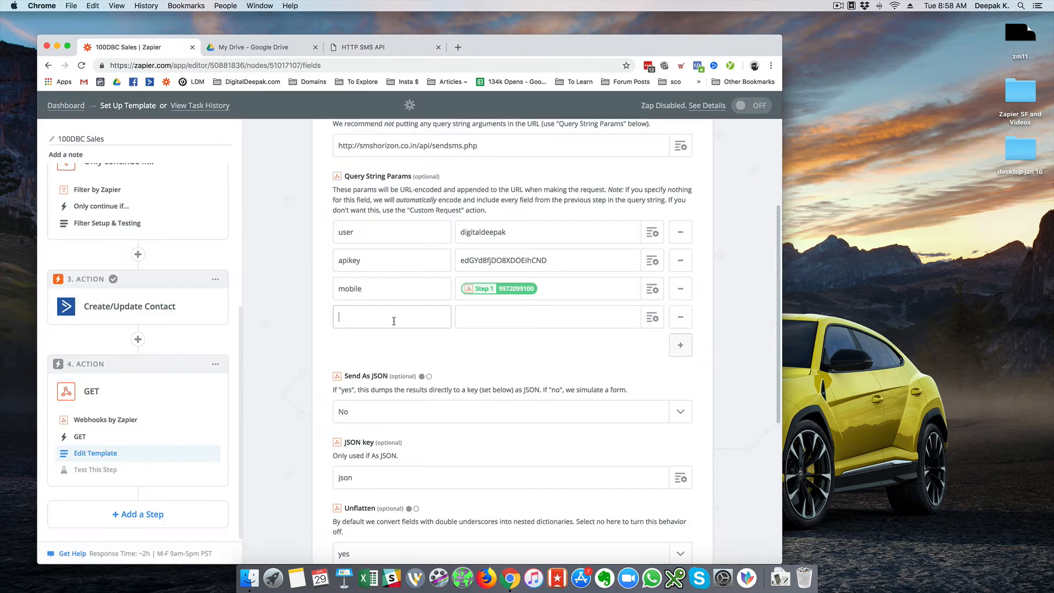
key(super+v)
click(512, 317)
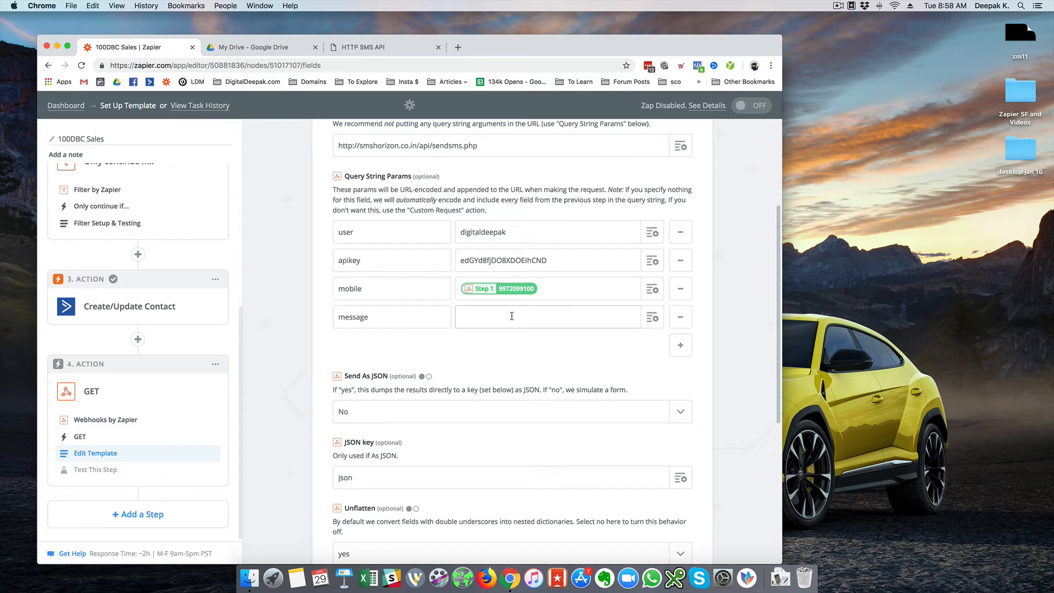
text(Hi)
click(651, 316)
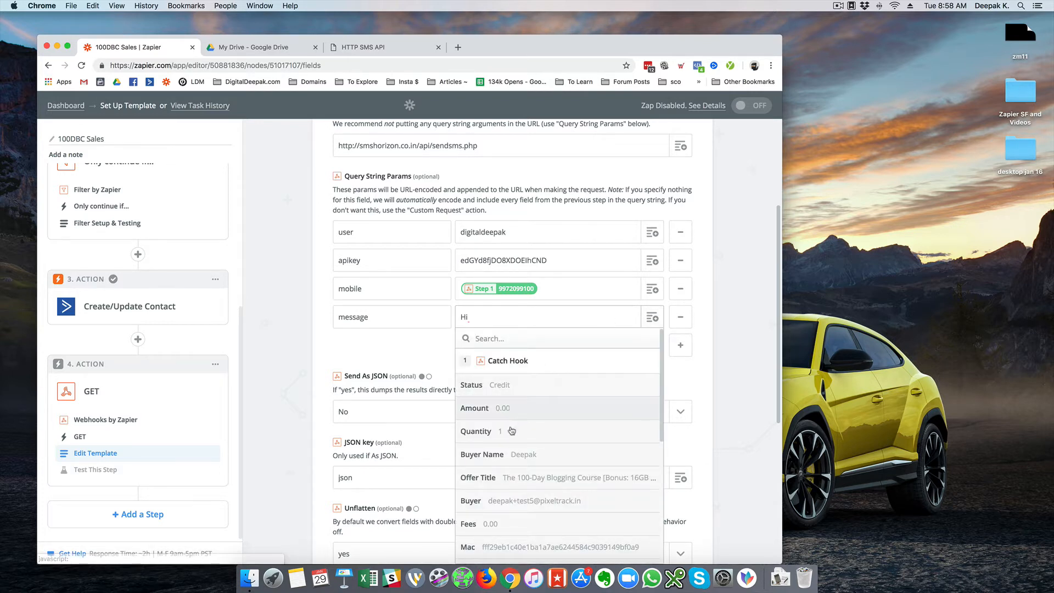
click(512, 454)
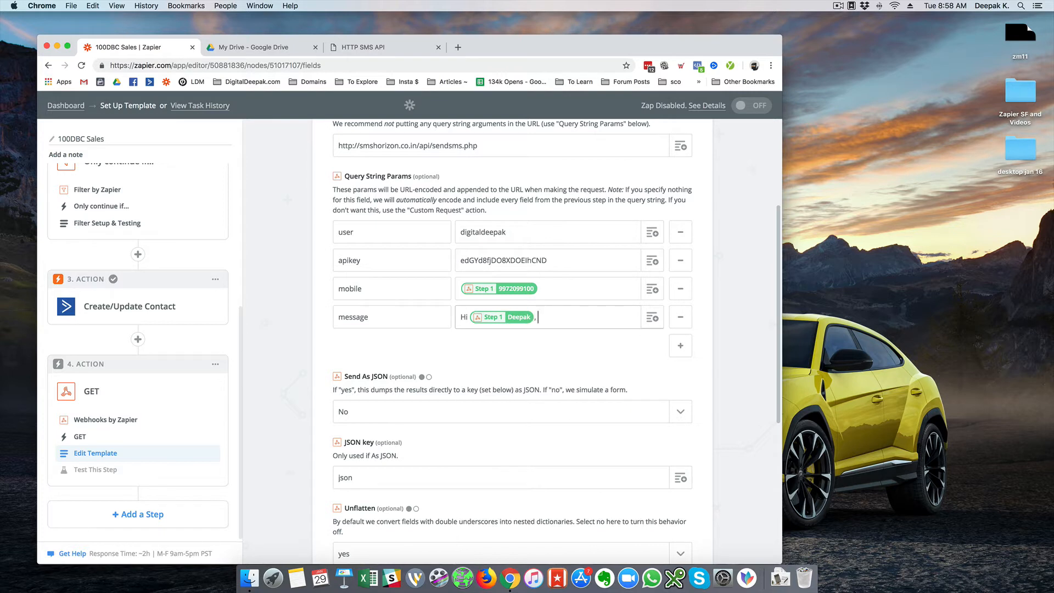
Complete the message with 100-day blogging course thanks, email reminder, buyer email field and signature.
text(, Thanks for enrolling in the 10)
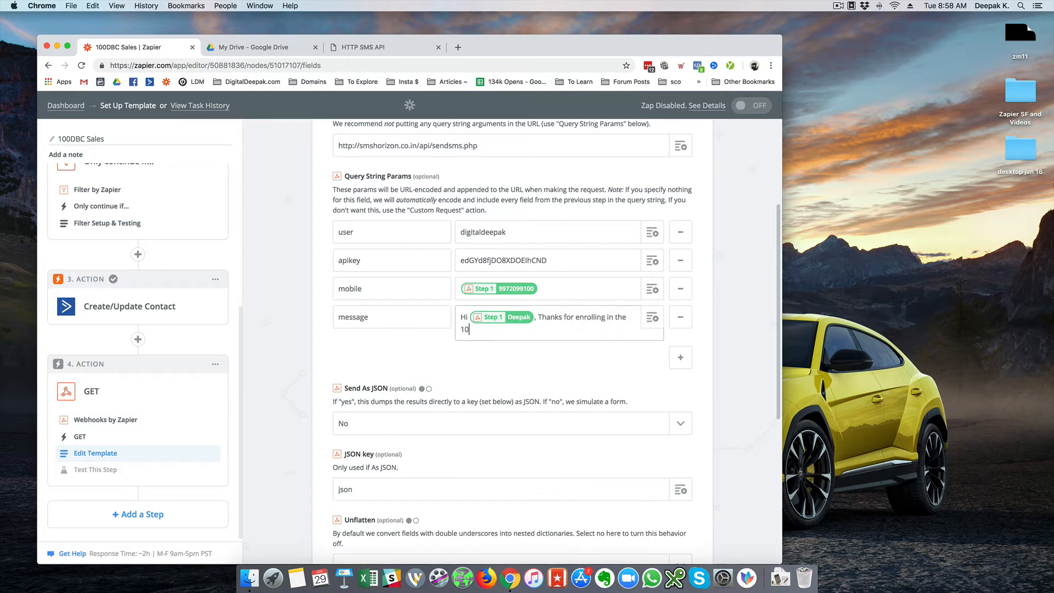
text(0-day blogging course. Please check your email)
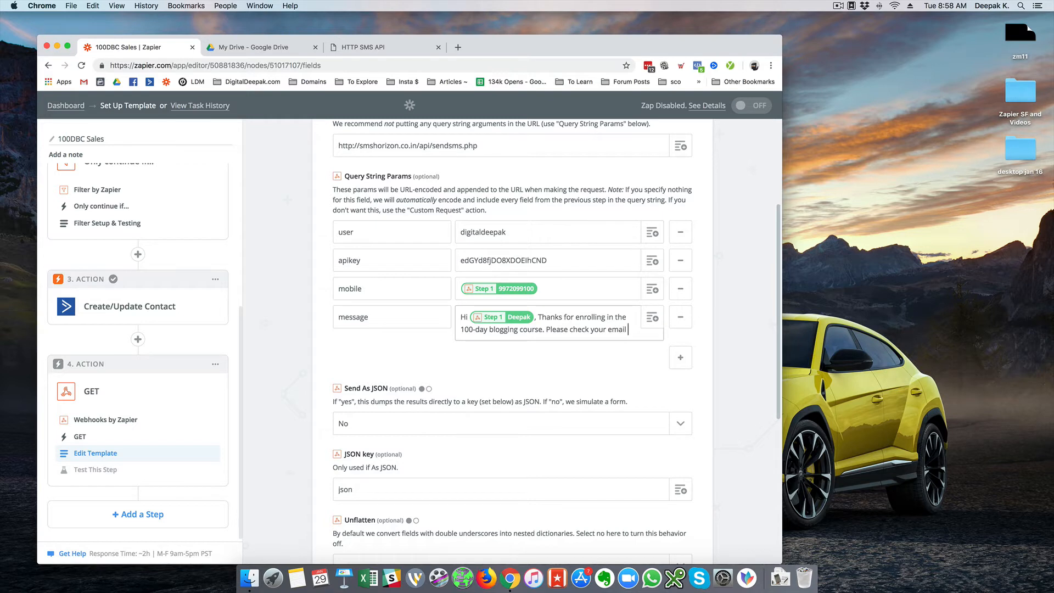
text( for further details.)
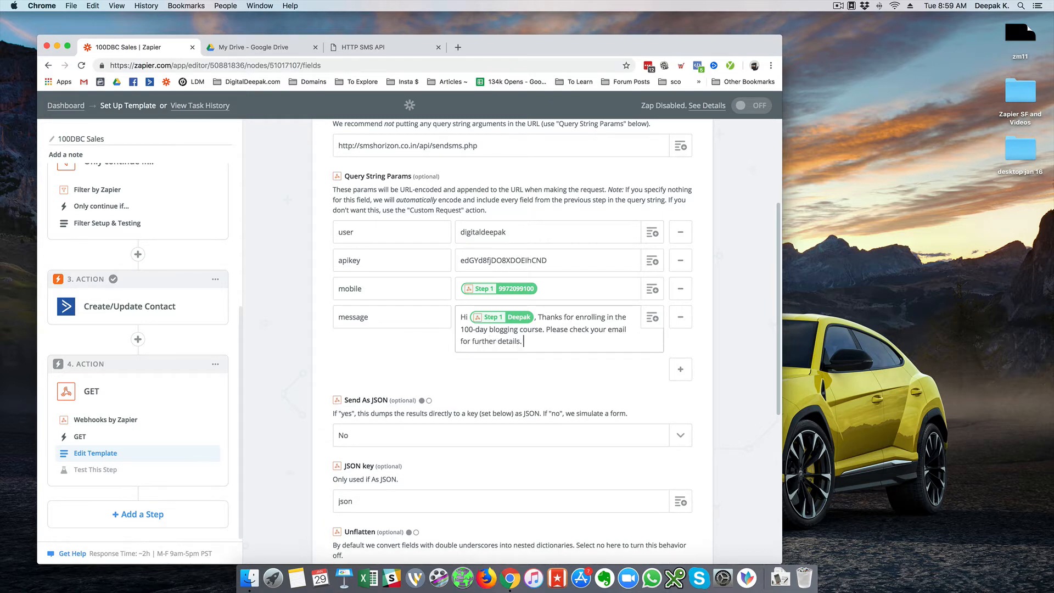
click(634, 331)
click(641, 328)
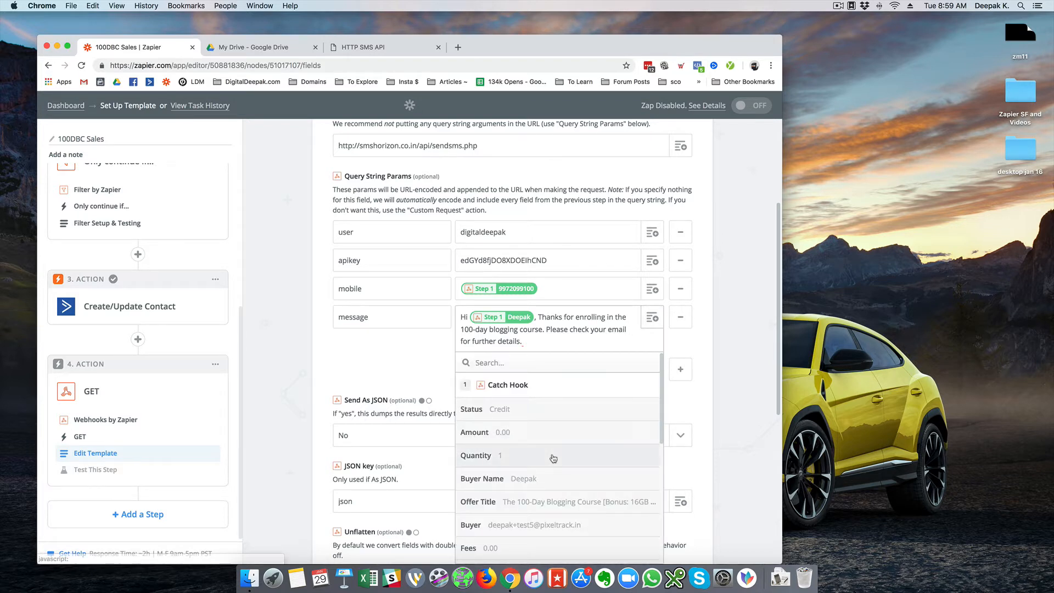
scroll(549, 459, down, 3)
click(548, 435)
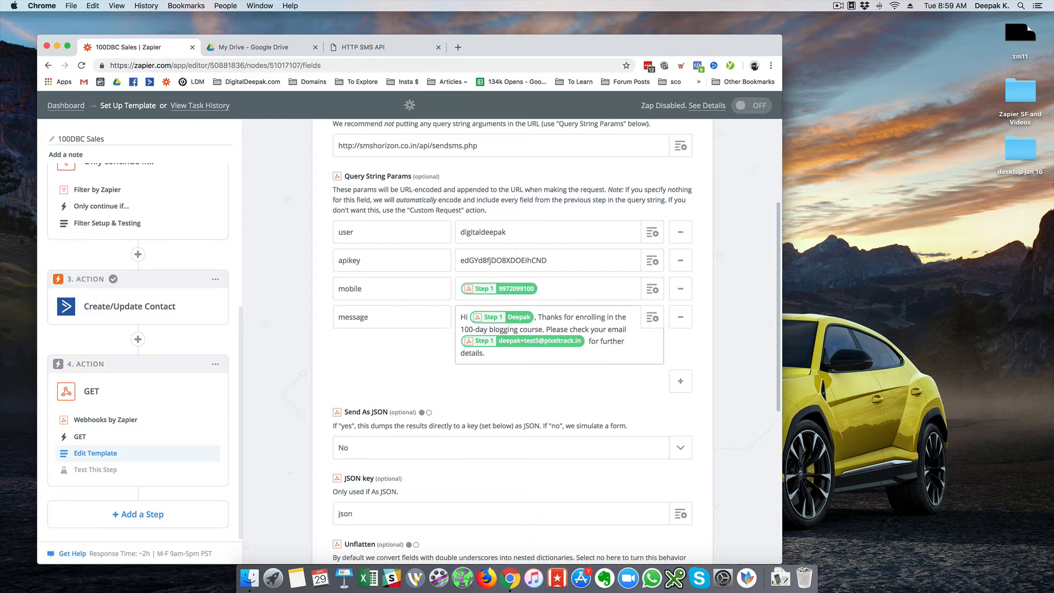
key(BackSpace)
text(@)
text(Deepak)
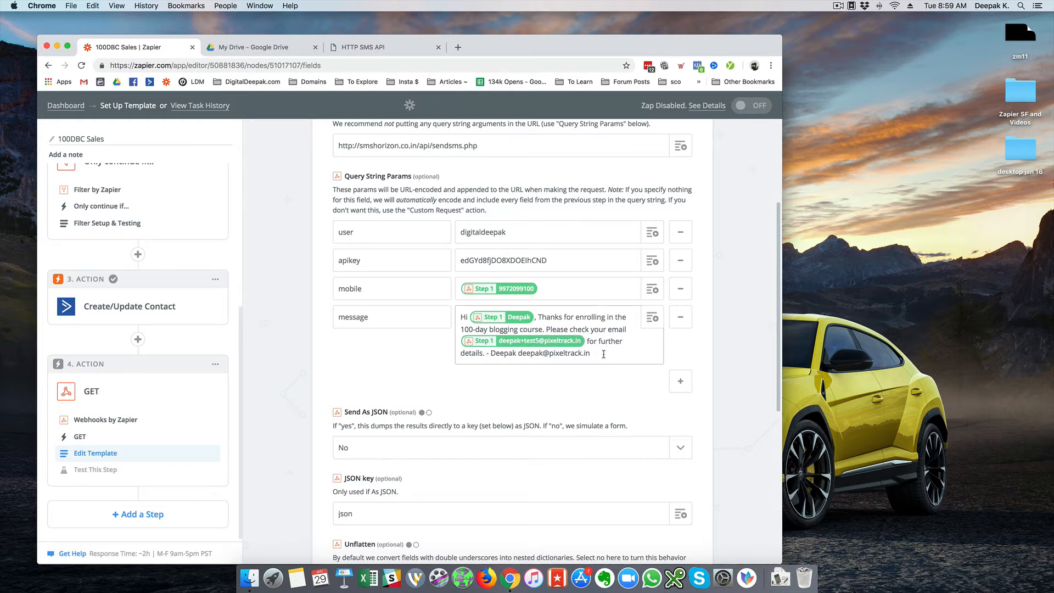
drag(603, 354, 403, 298)
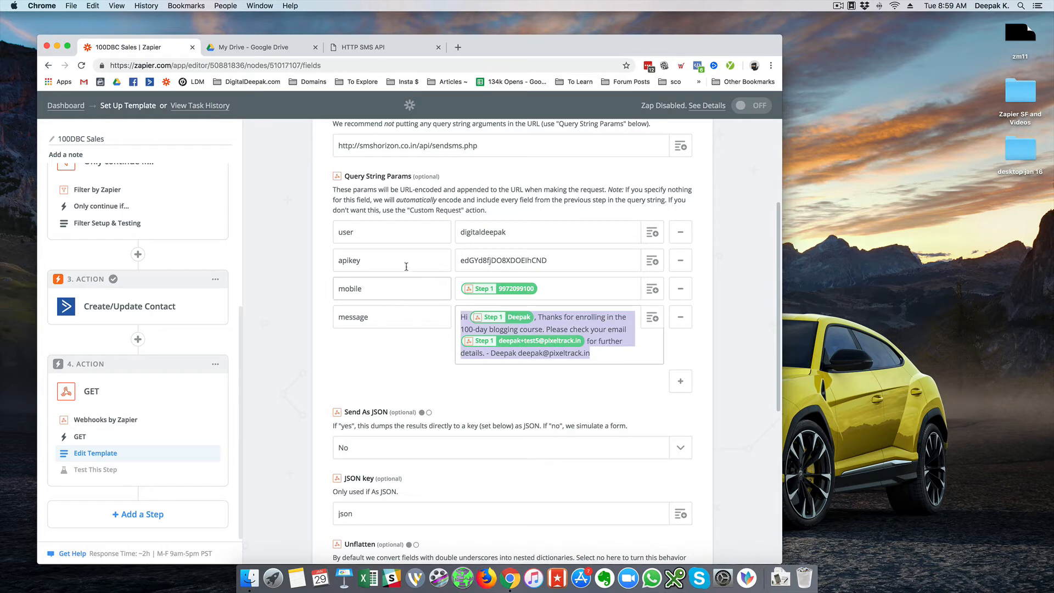
Paste the message into SmsHorizon's Compose SMS and strip placeholders and signature to check its length.
click(387, 47)
click(198, 243)
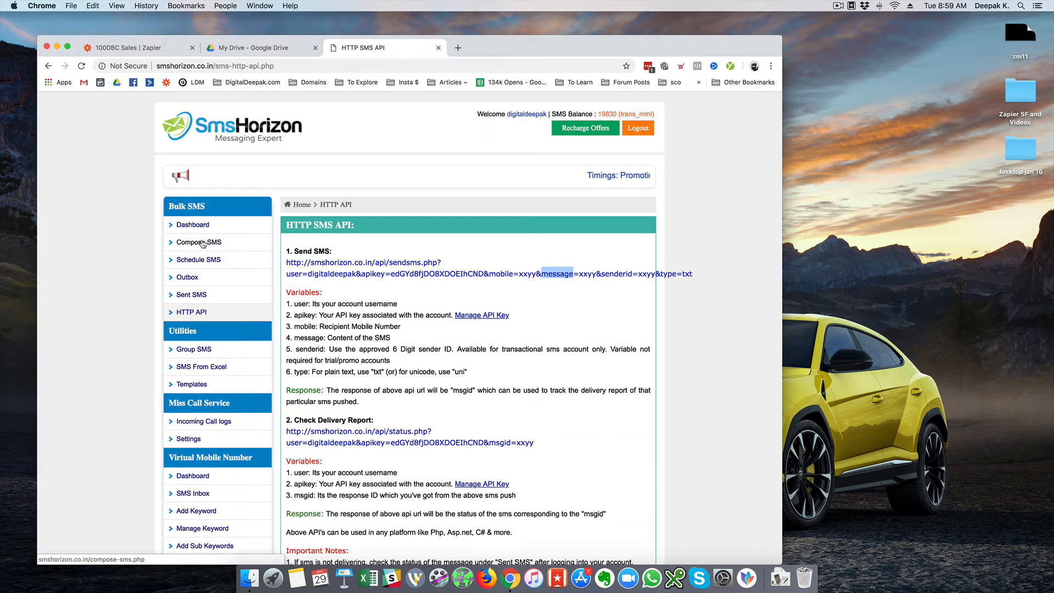
click(418, 404)
key(super+v)
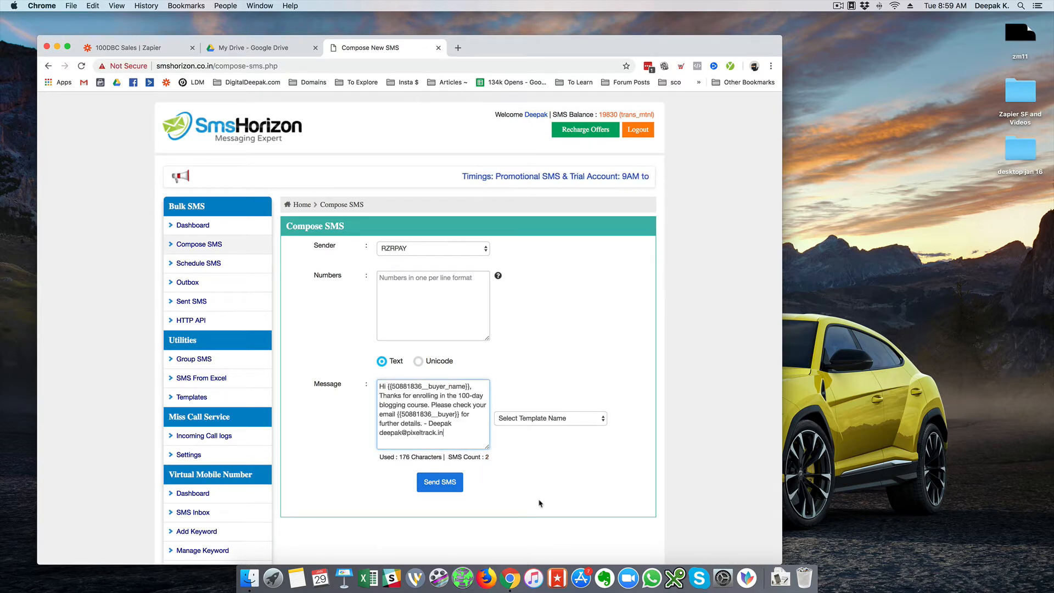
drag(473, 386, 388, 386)
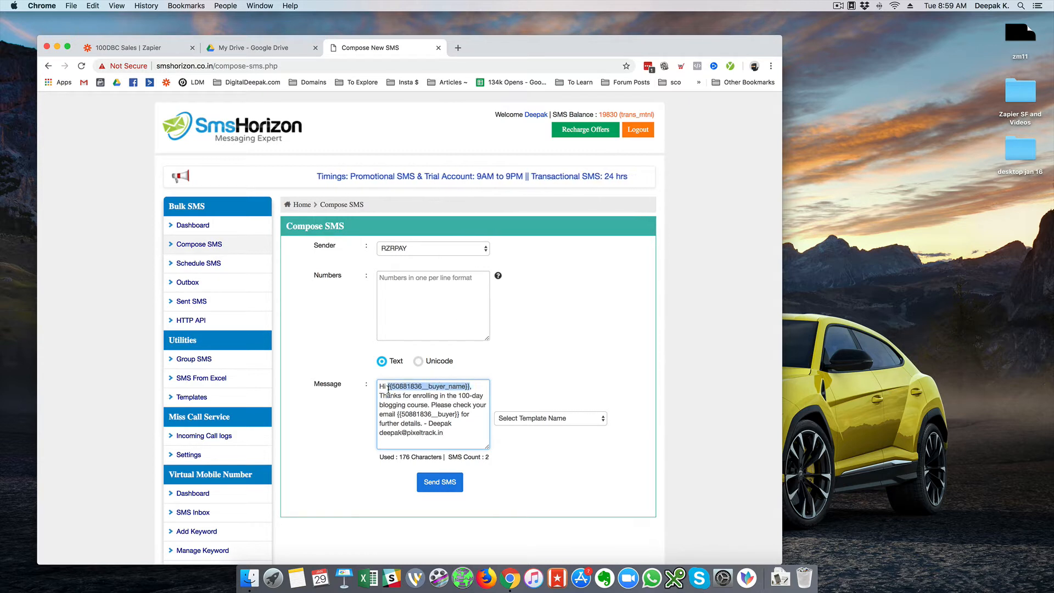
key(BackSpace)
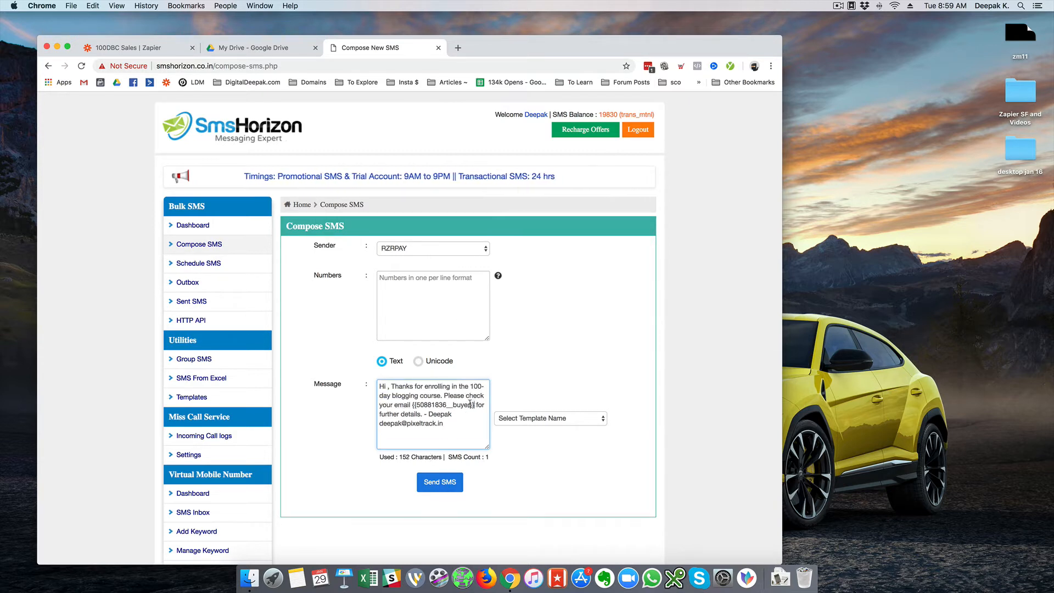
drag(474, 405, 468, 430)
key(BackSpace)
key(BackSpace)
key(ctrl+shift+Tab)
key(ctrl+shift+Tab)
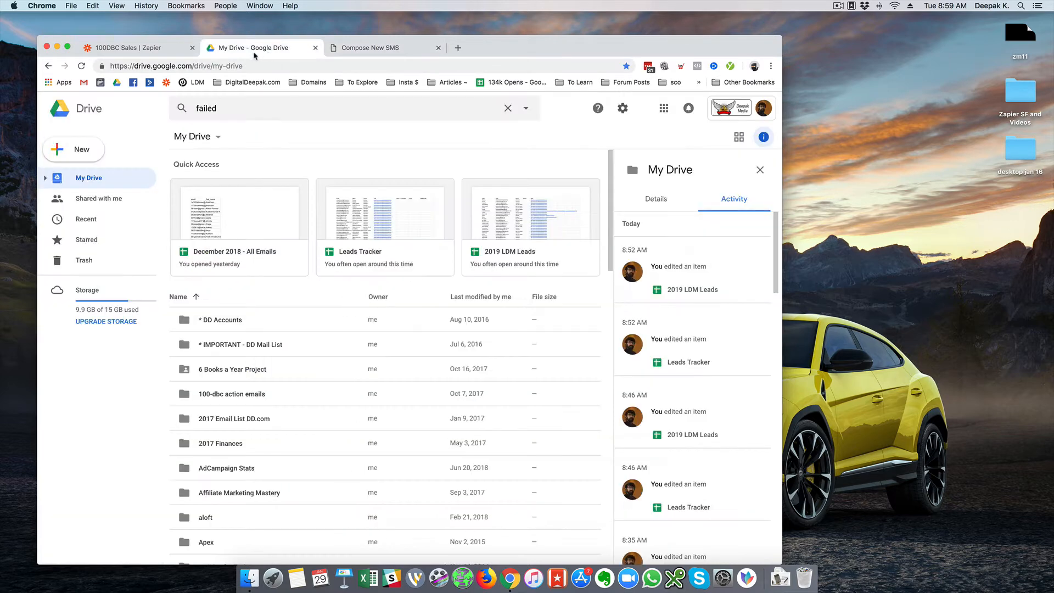
click(637, 349)
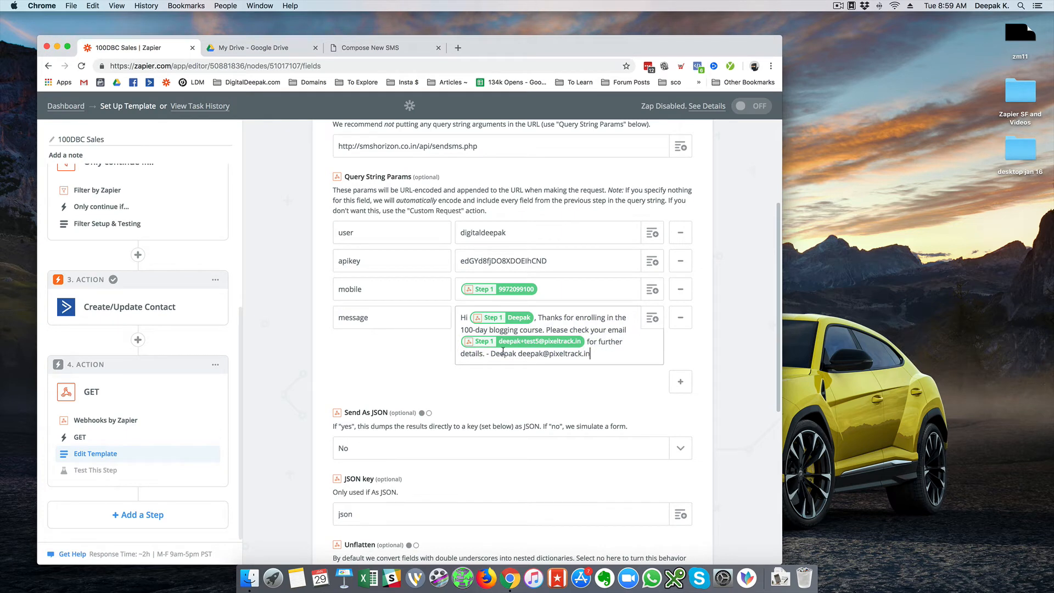
Remove the signature from the end of the message value.
drag(491, 353, 612, 354)
key(BackSpace)
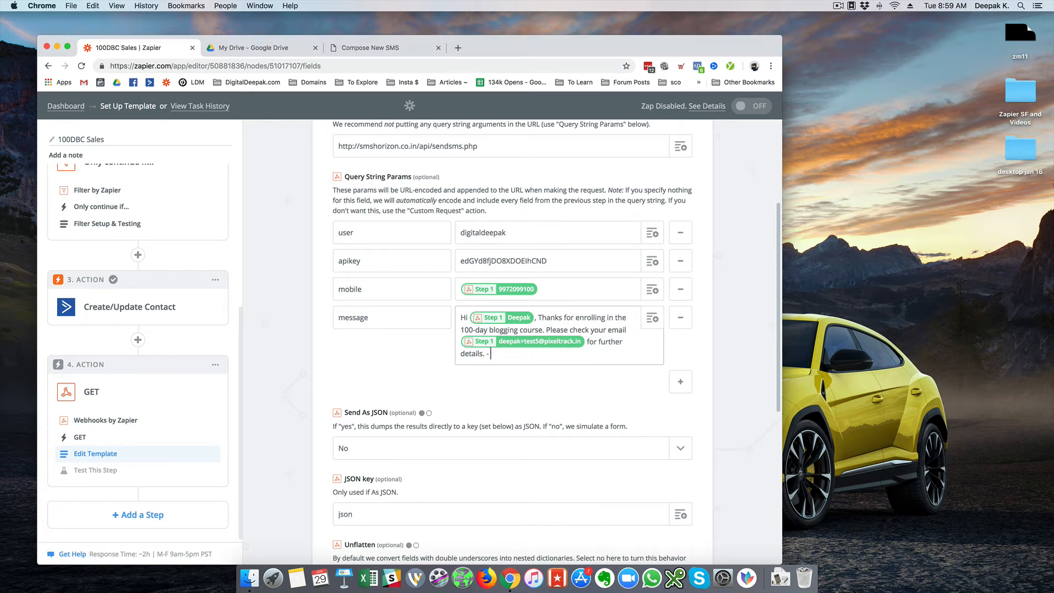
click(705, 338)
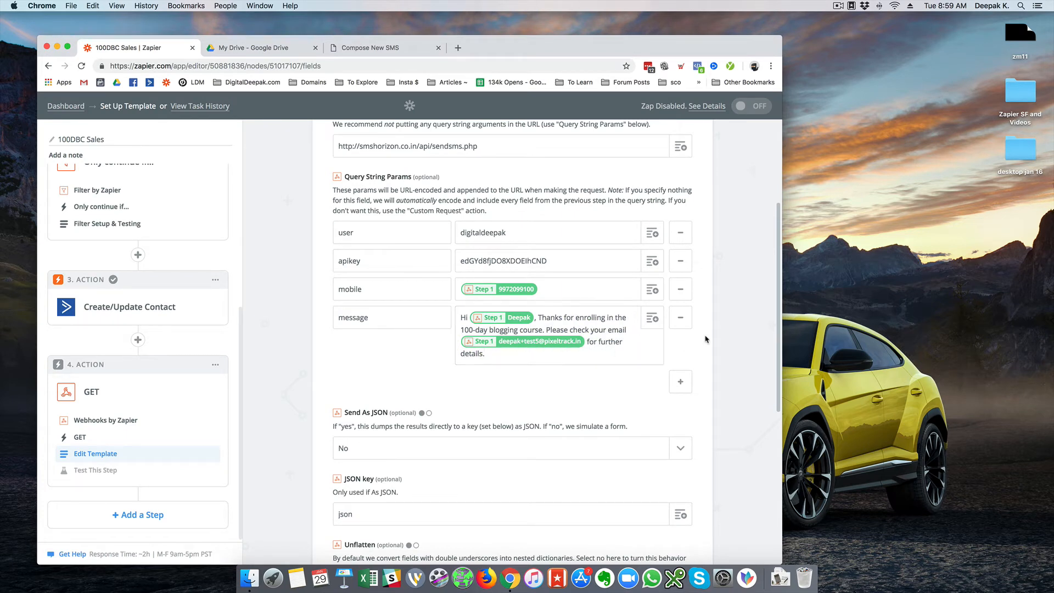
Add a query parameter keyed 'type', copied from the SmsHorizon HTTP API sample URL.
click(680, 381)
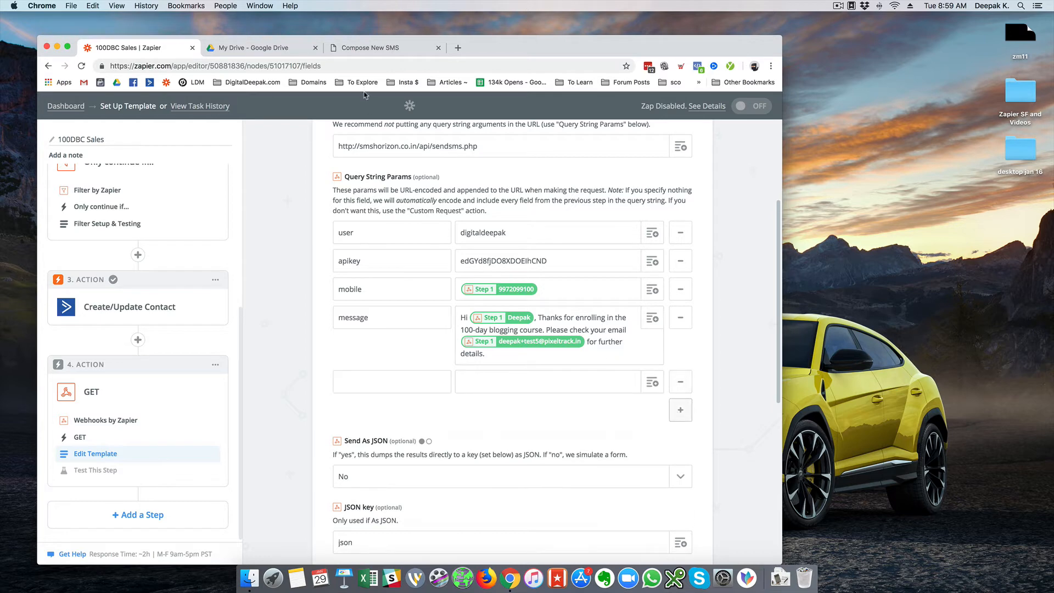
click(372, 52)
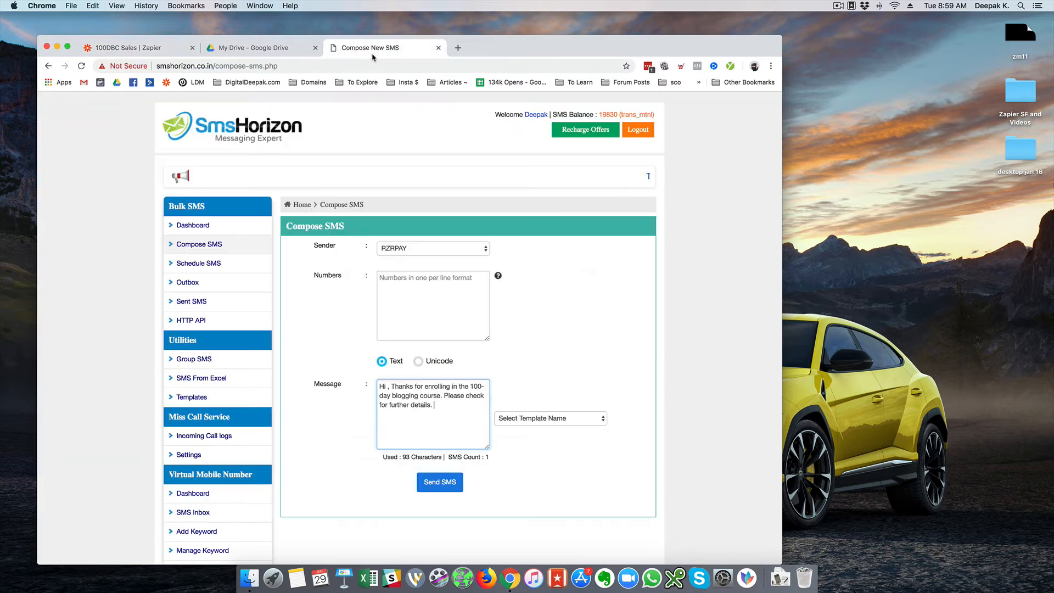
click(199, 321)
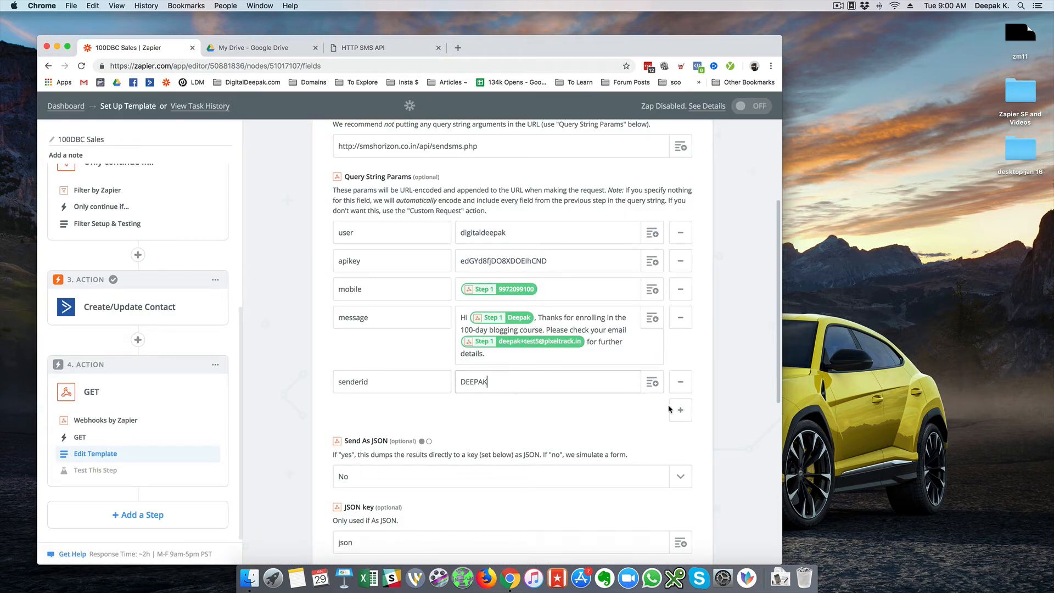
click(338, 49)
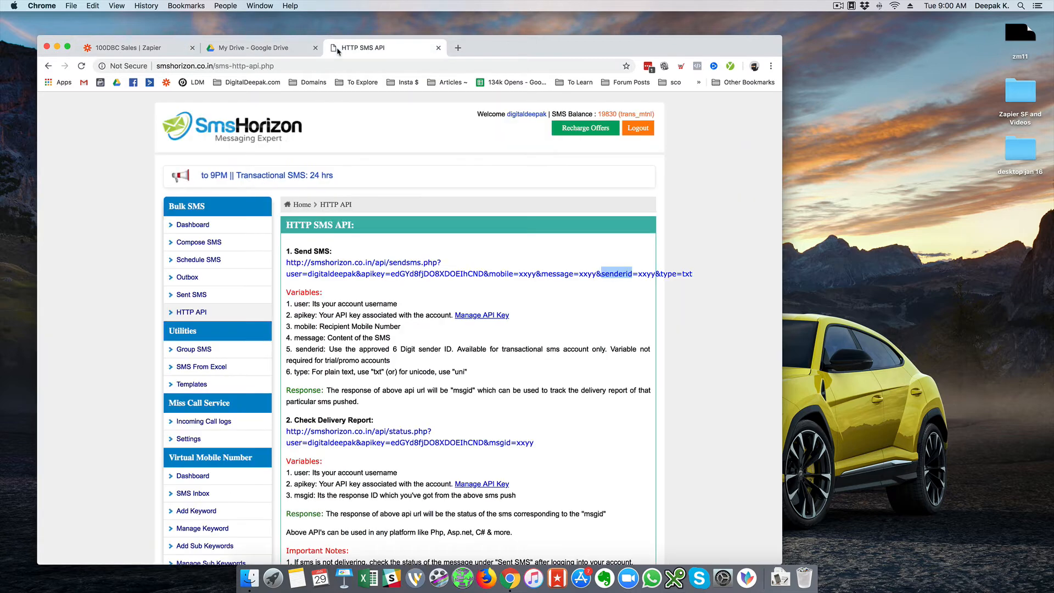
double_click(668, 273)
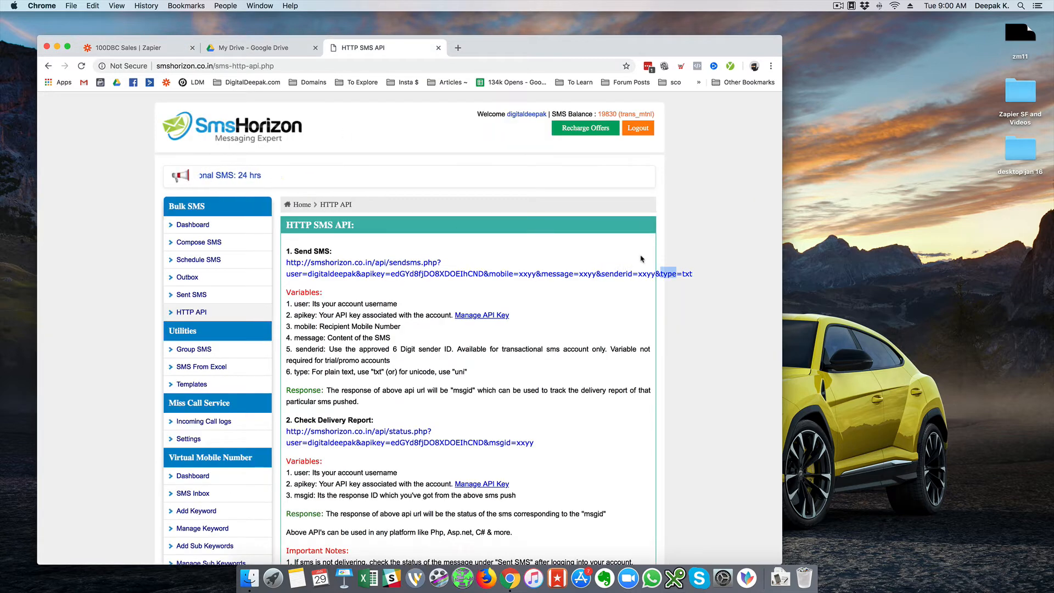
click(160, 49)
click(424, 417)
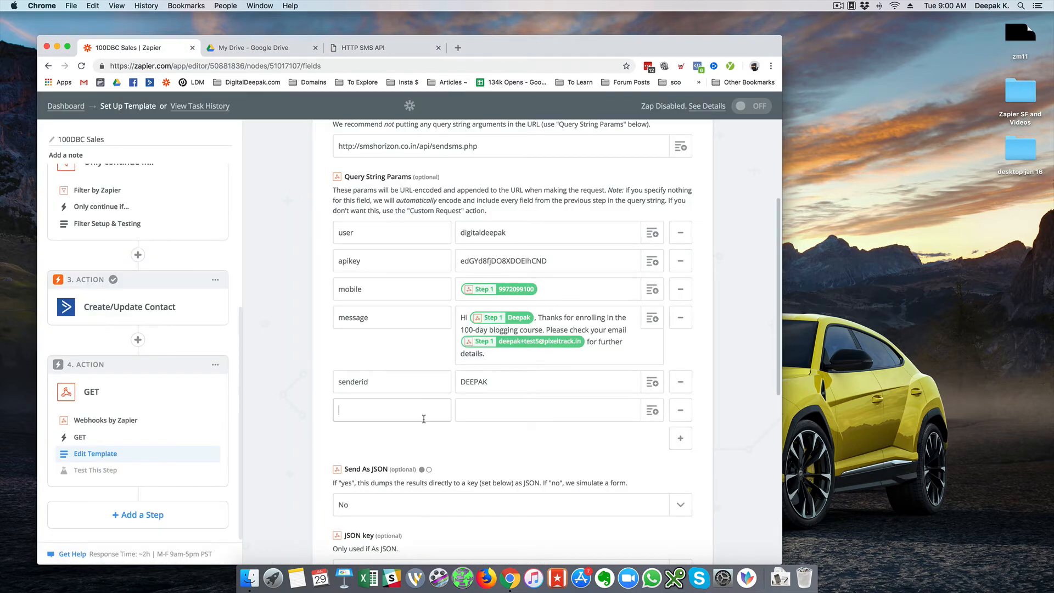
text(type)
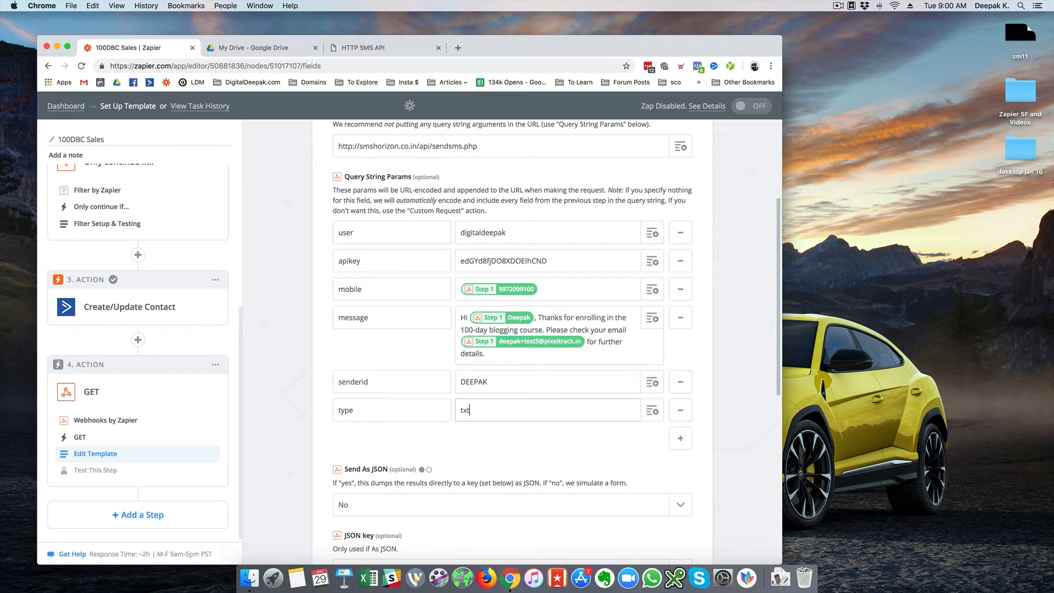
scroll(505, 422, down, 10)
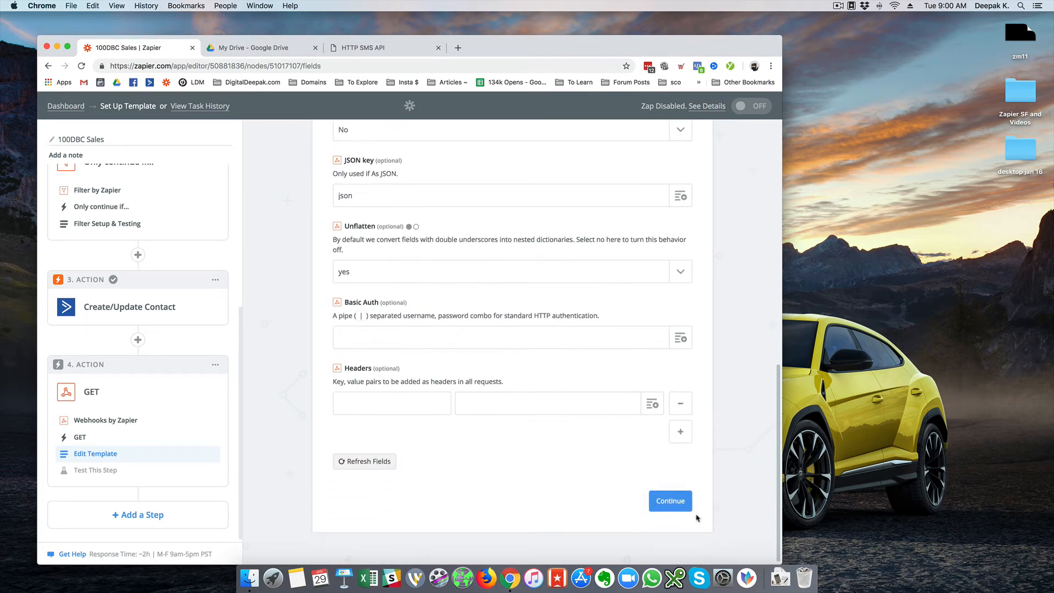
Test the GET step, getting result id 314843398 back from SmsHorizon.
click(684, 508)
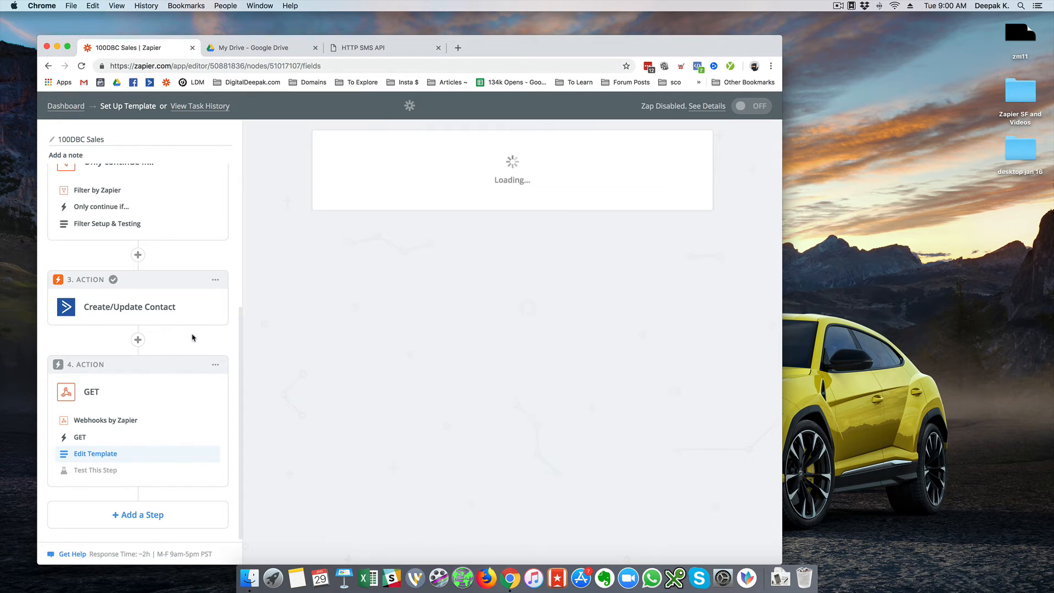
scroll(560, 343, down, 4)
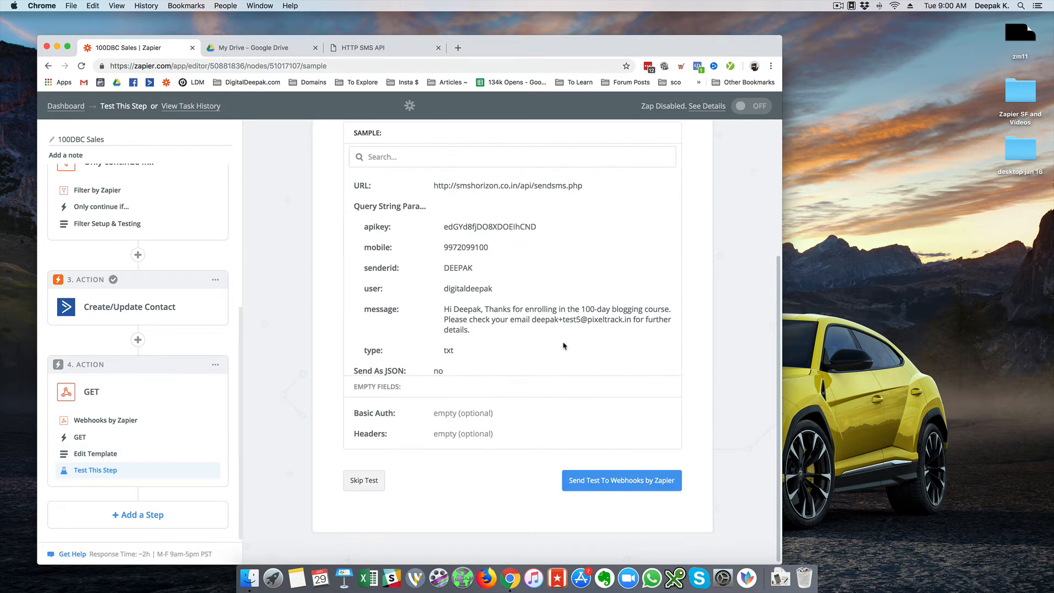
click(623, 481)
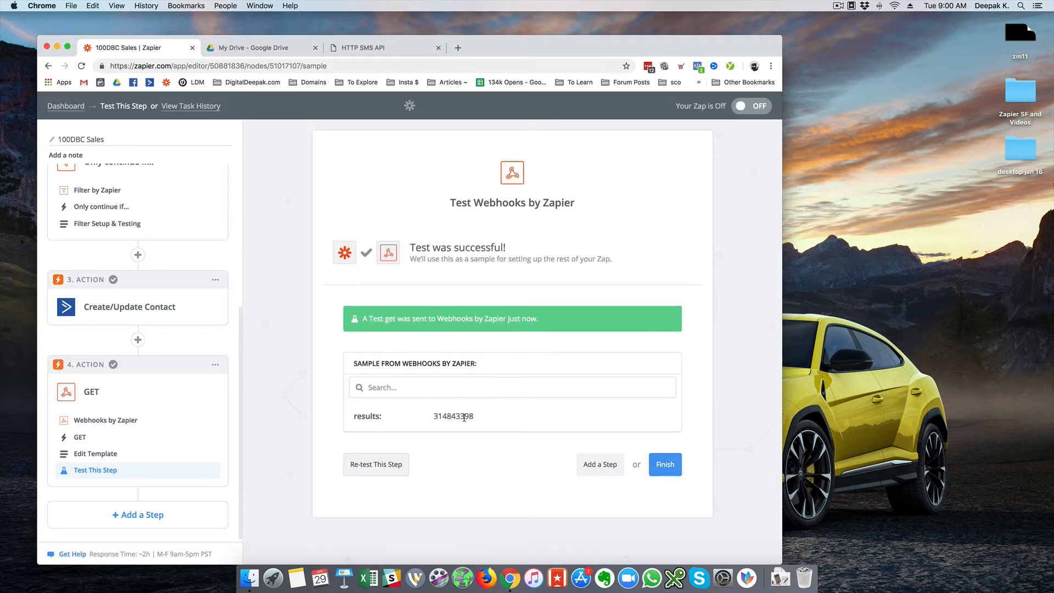
drag(491, 420, 355, 416)
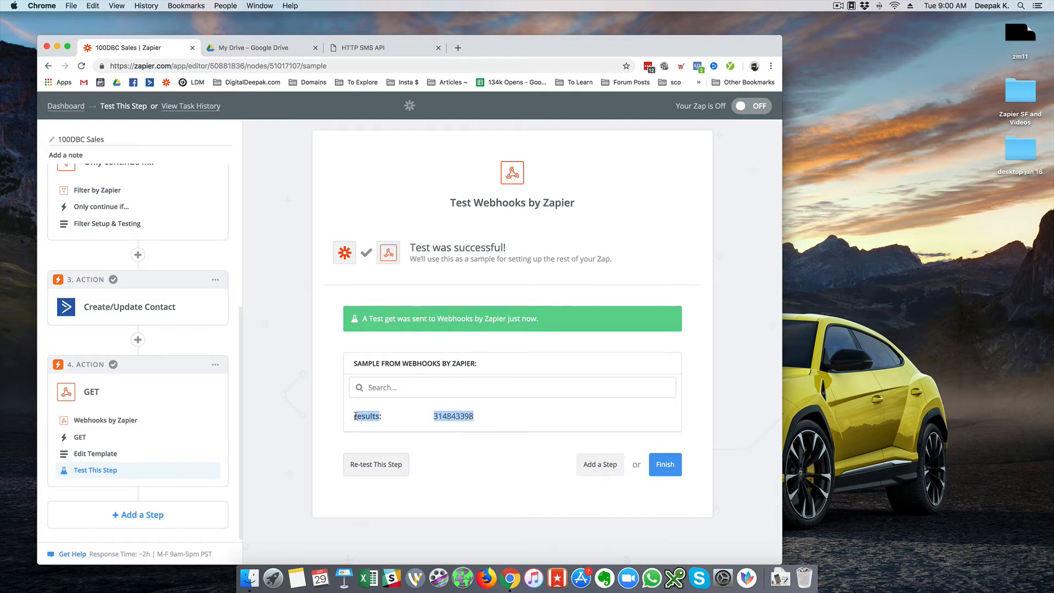
click(453, 428)
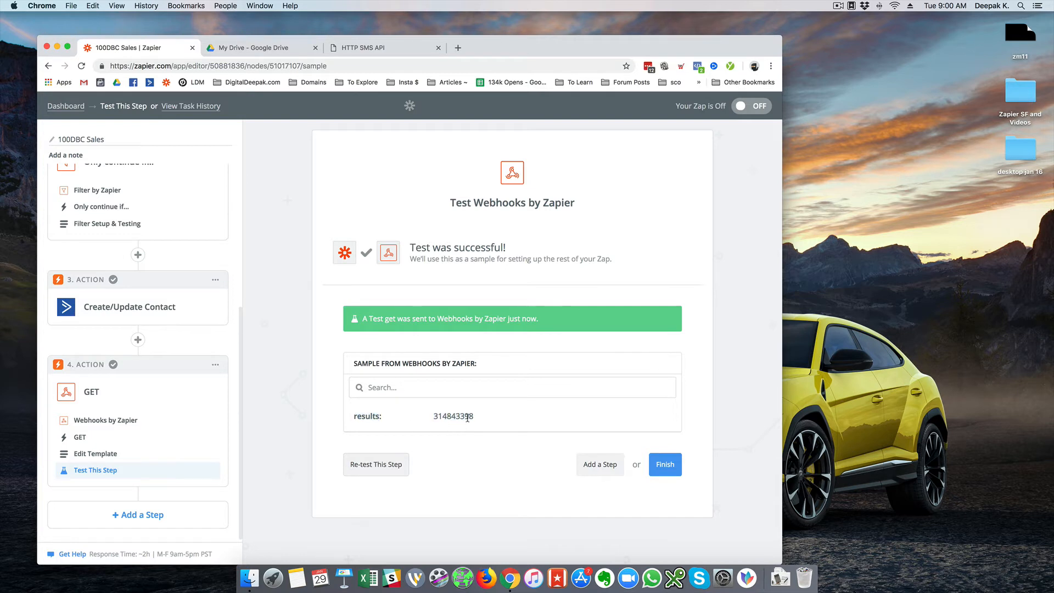
click(377, 50)
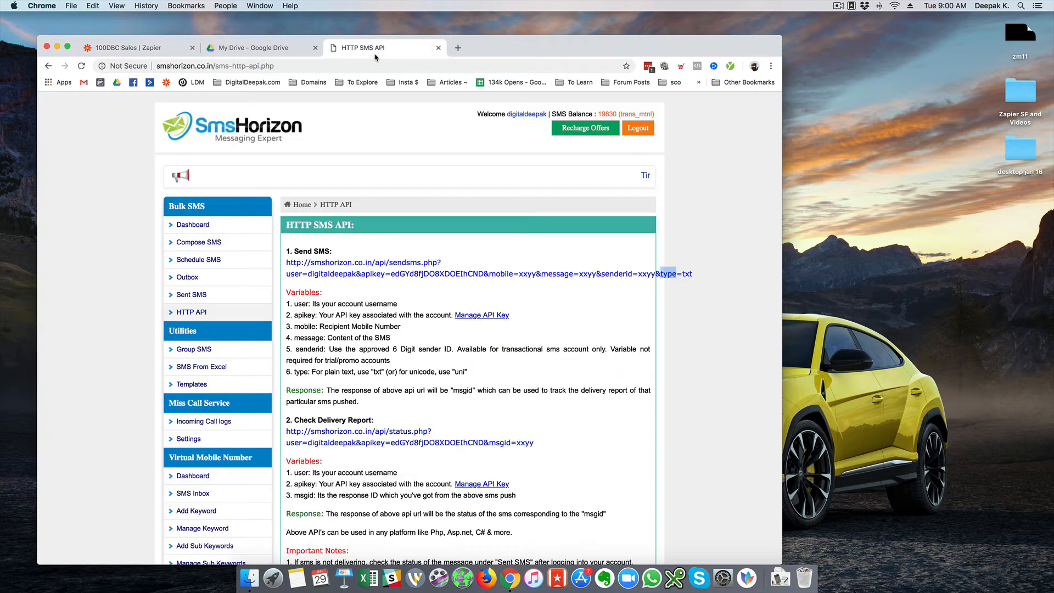
Open SmsHorizon's Sent SMS report and highlight the test enrolment message marked Message Sent.
click(193, 297)
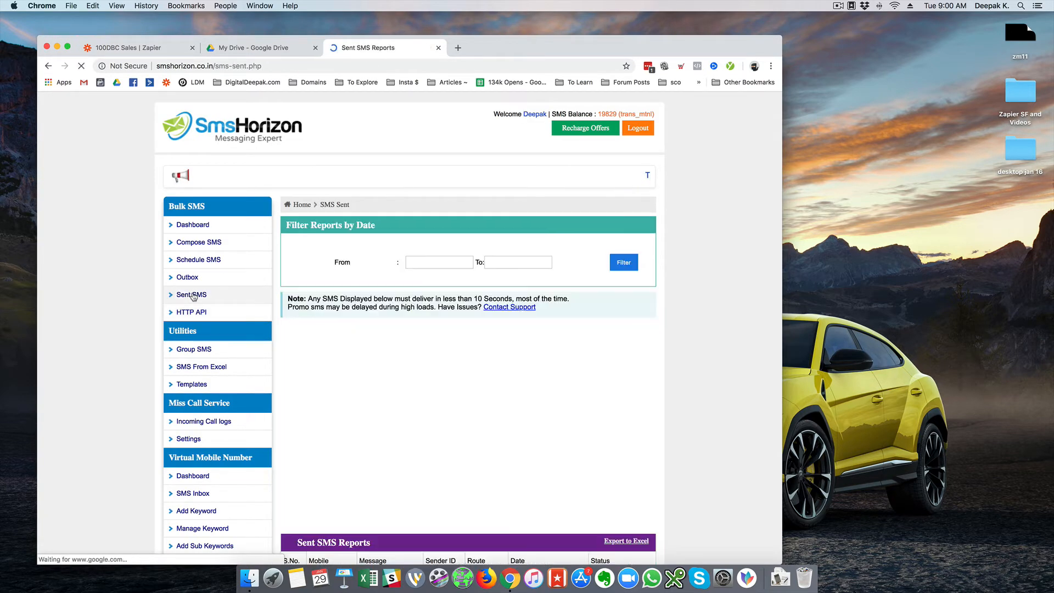
scroll(480, 302, down, 3)
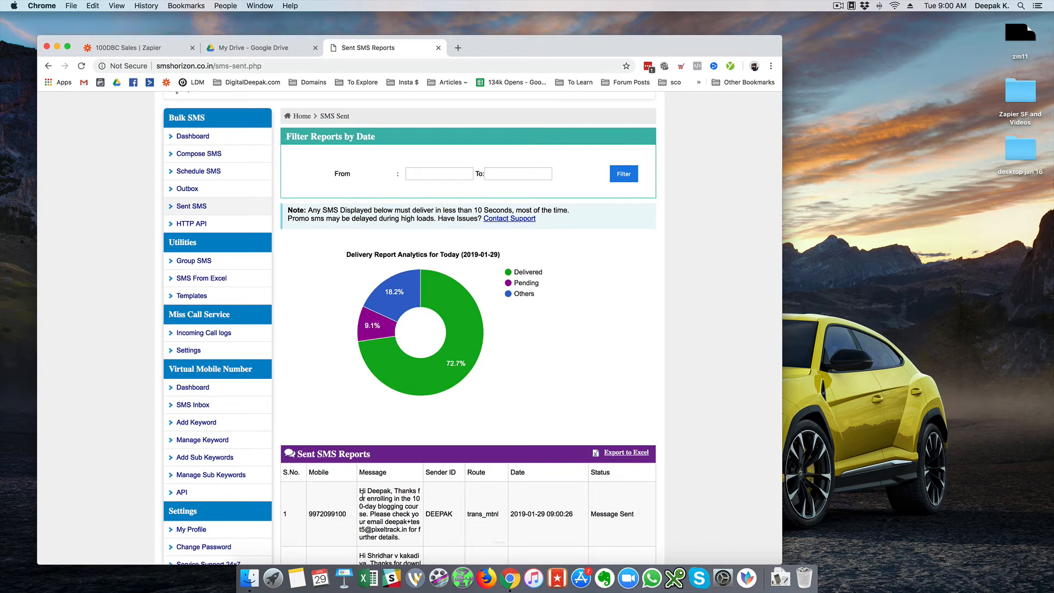
drag(360, 491, 416, 545)
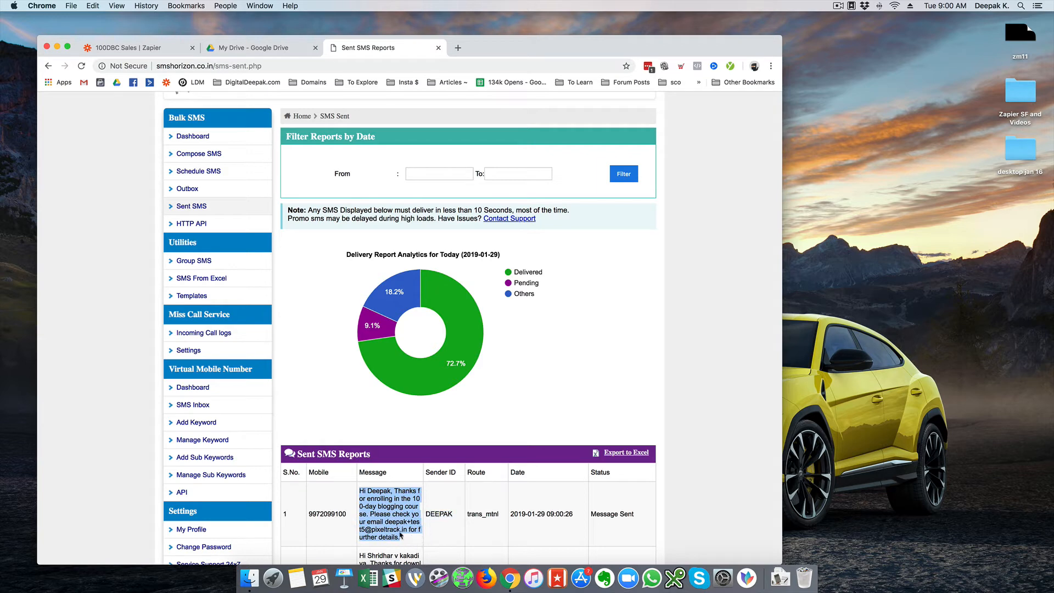
Compare the Zapier GET test result with the SMS report, ending back in the Zapier editor.
click(132, 47)
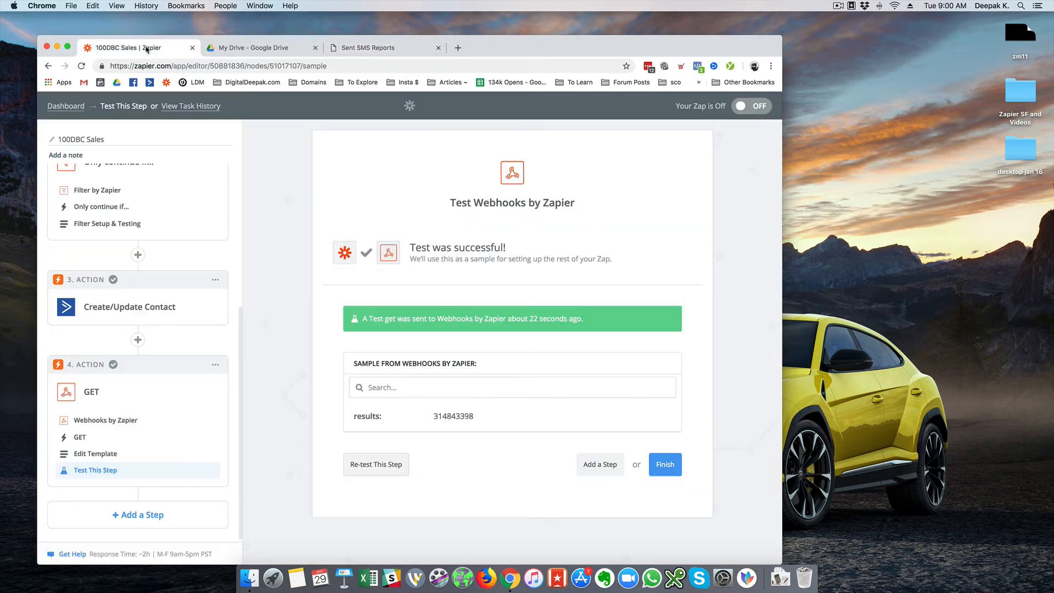
click(371, 49)
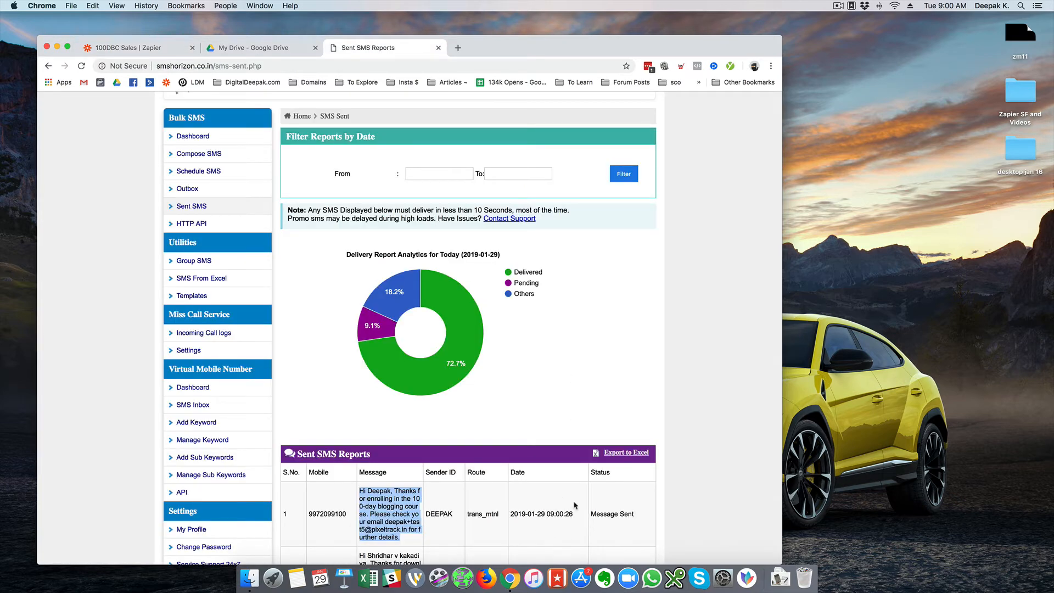
click(117, 47)
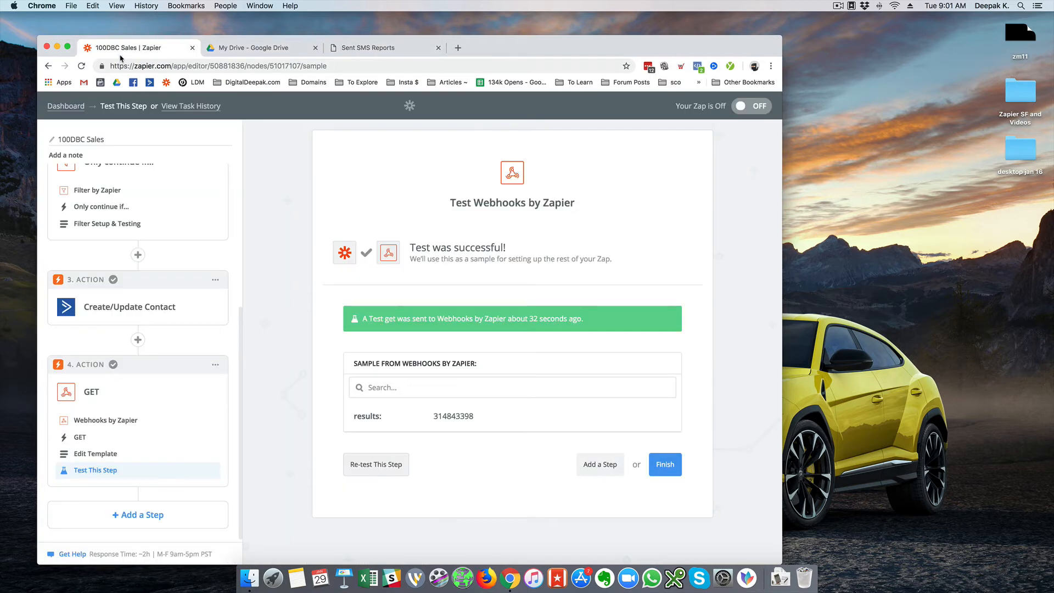
Finish the 100DBC Sales zap, switch it ON, and view it in the Funnel - 100DBC folder.
click(665, 465)
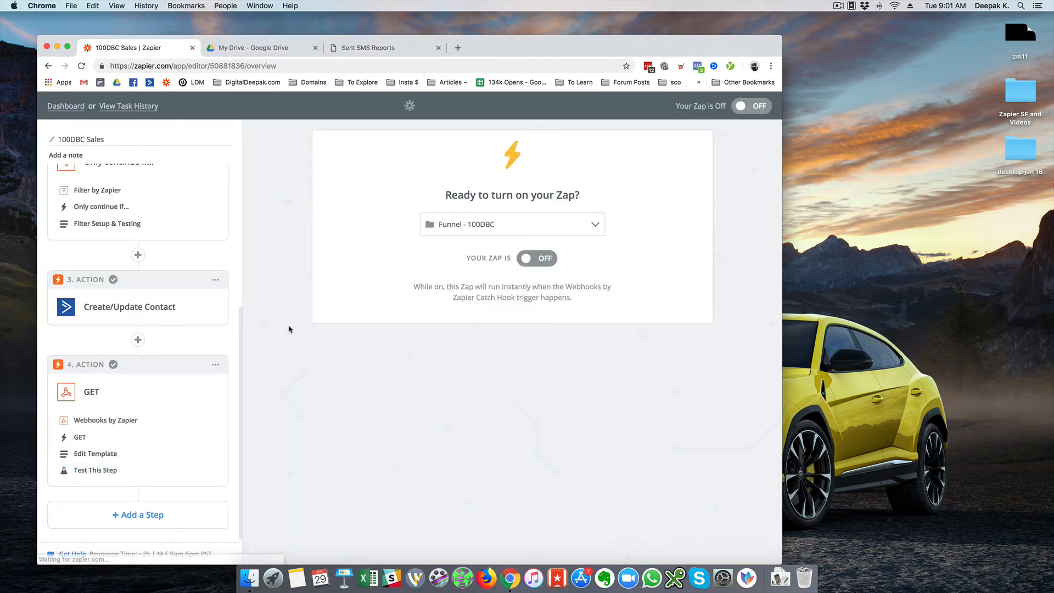
click(549, 256)
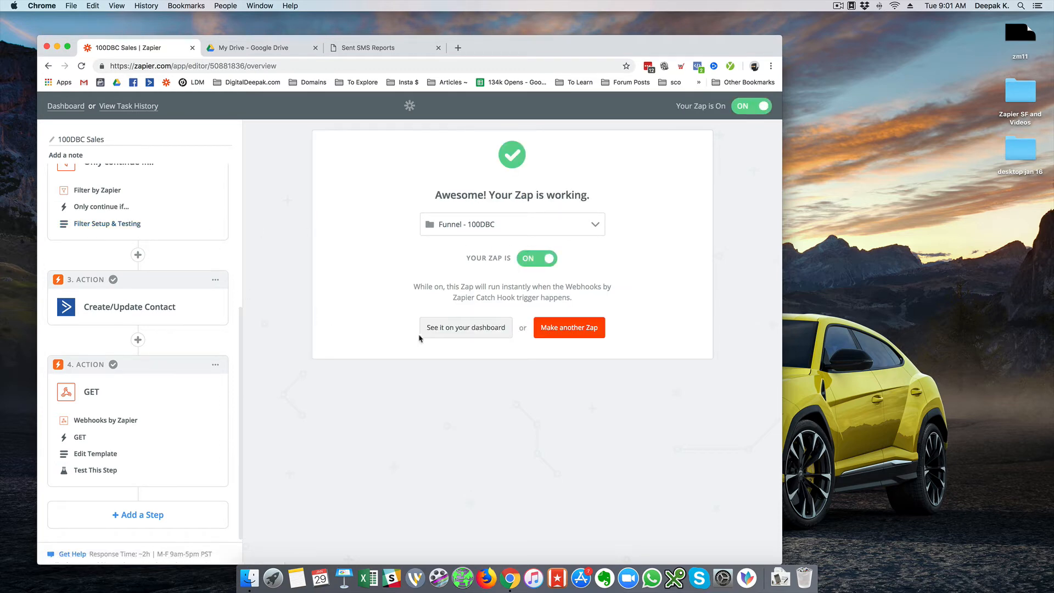
click(440, 339)
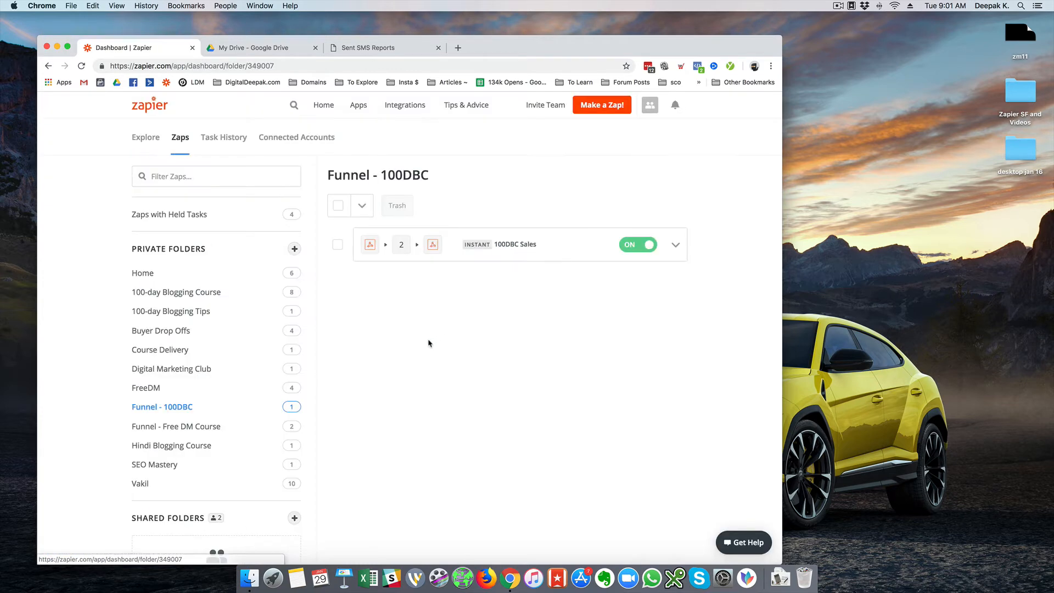
Reopen the 100DBC Sales zap to confirm its four steps are working and on.
click(594, 245)
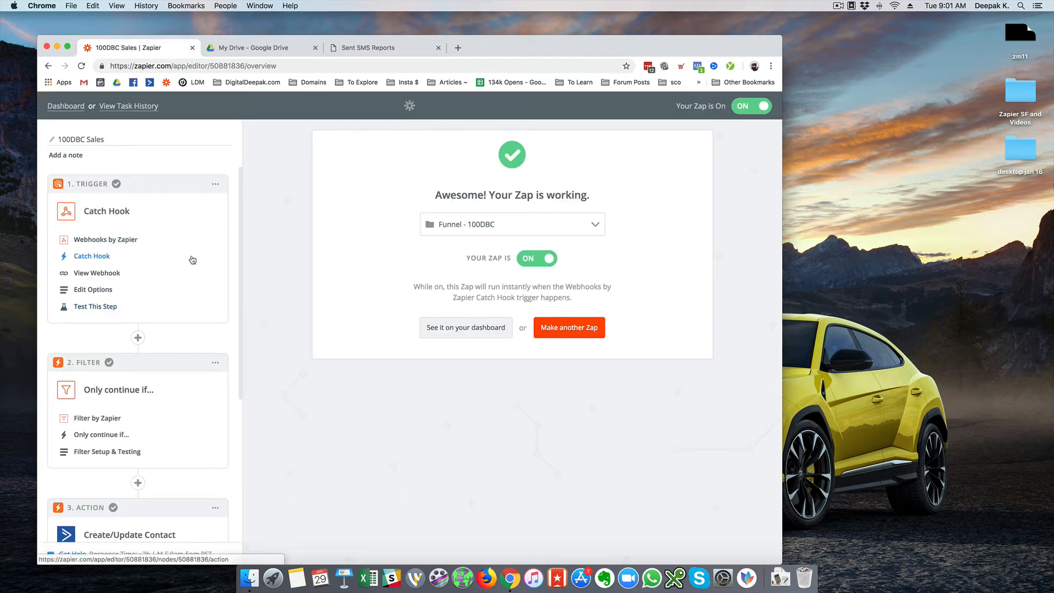
scroll(167, 298, down, 3)
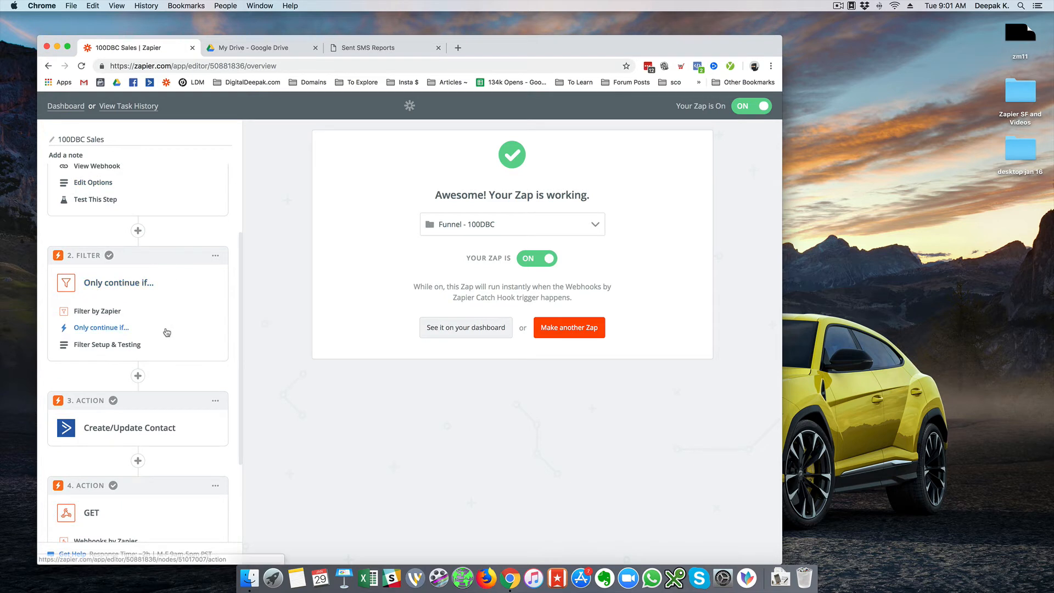
scroll(167, 332, down, 3)
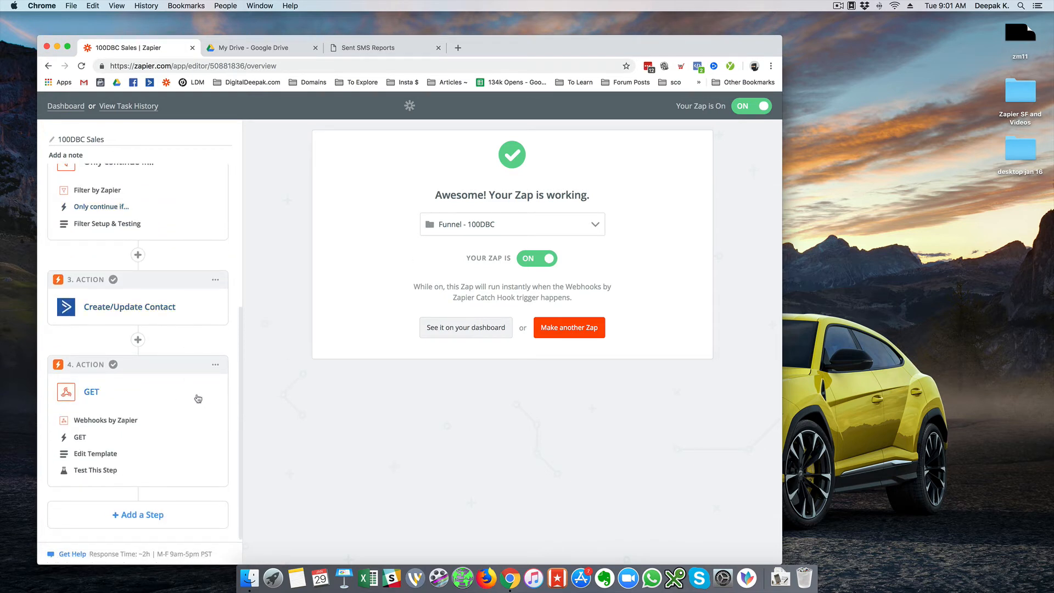
click(458, 48)
Load Instamojo and open the 100-Day Blogging Course's discount codes from the second products page.
text(i)
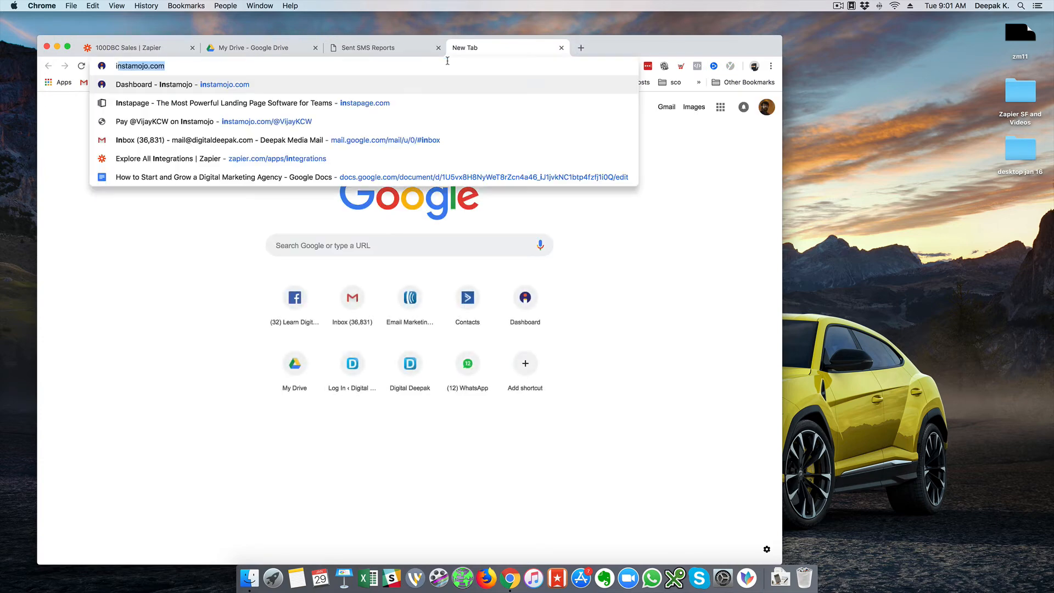
key(Return)
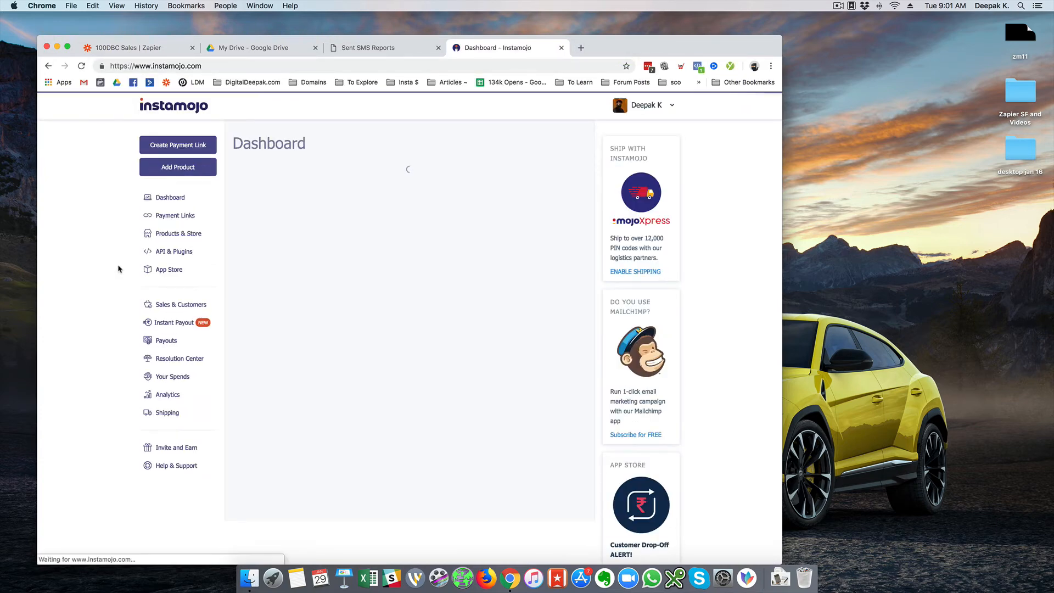
click(164, 236)
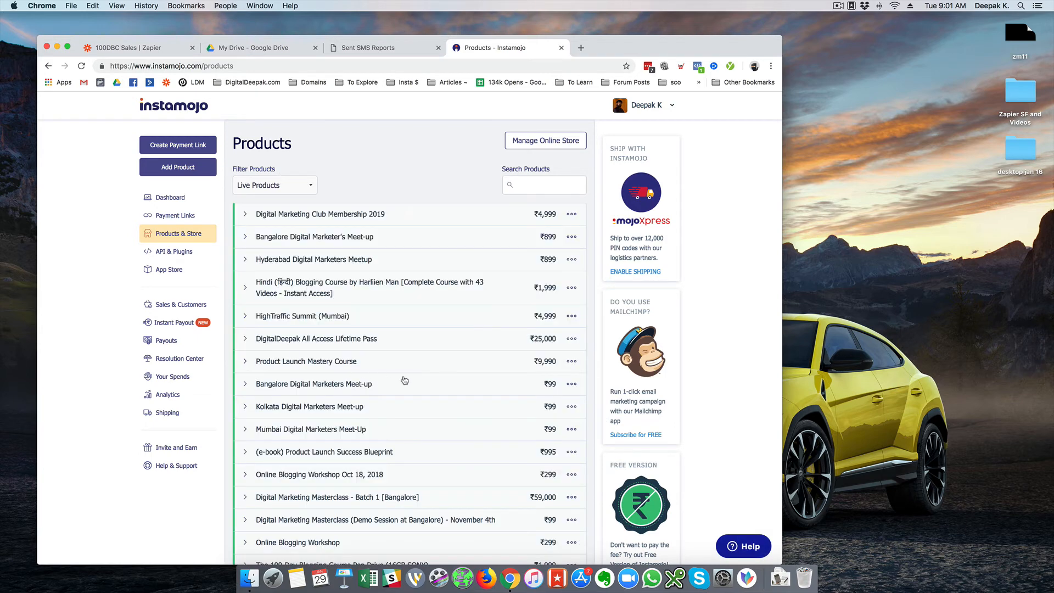
scroll(406, 380, down, 5)
click(415, 512)
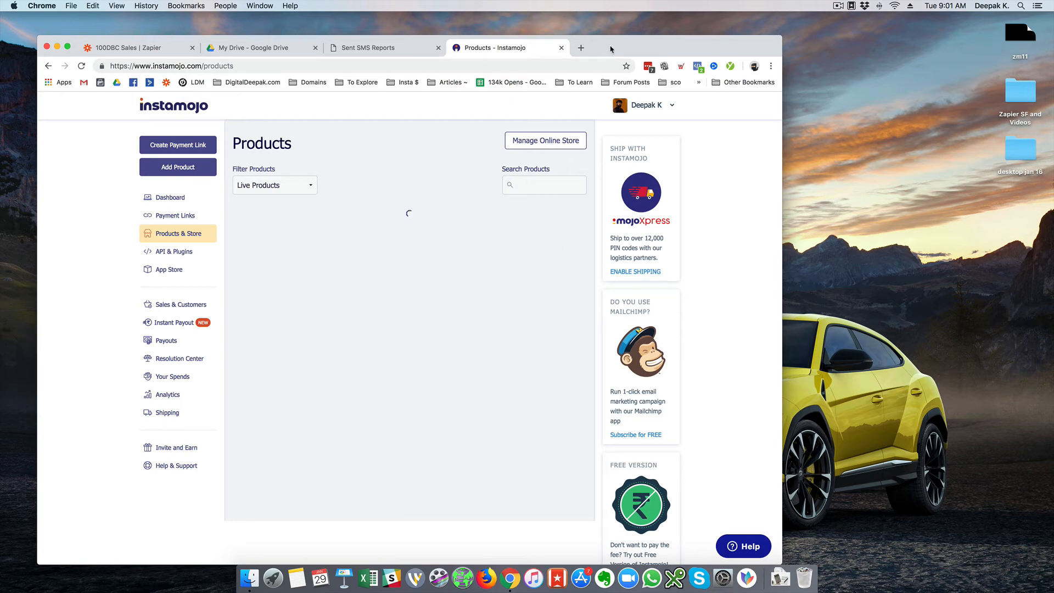
drag(611, 47, 606, 46)
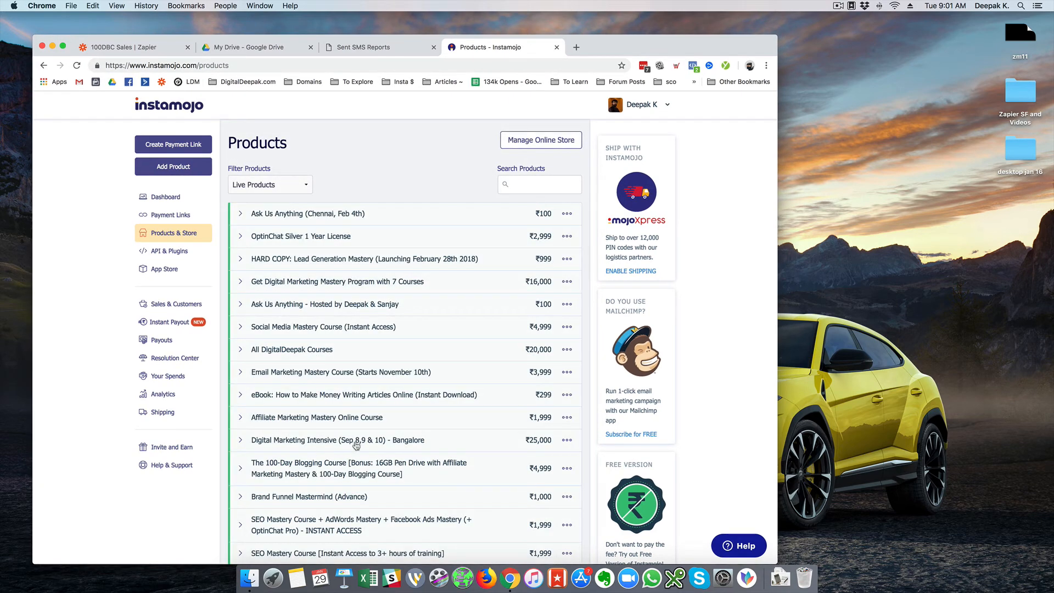
click(339, 465)
scroll(430, 466, down, 5)
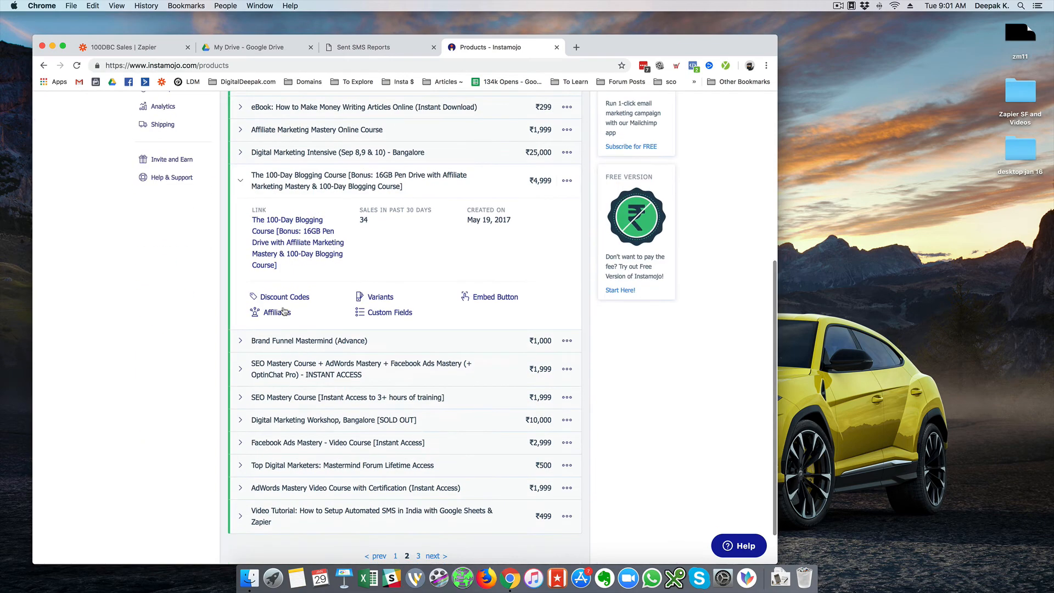
click(284, 299)
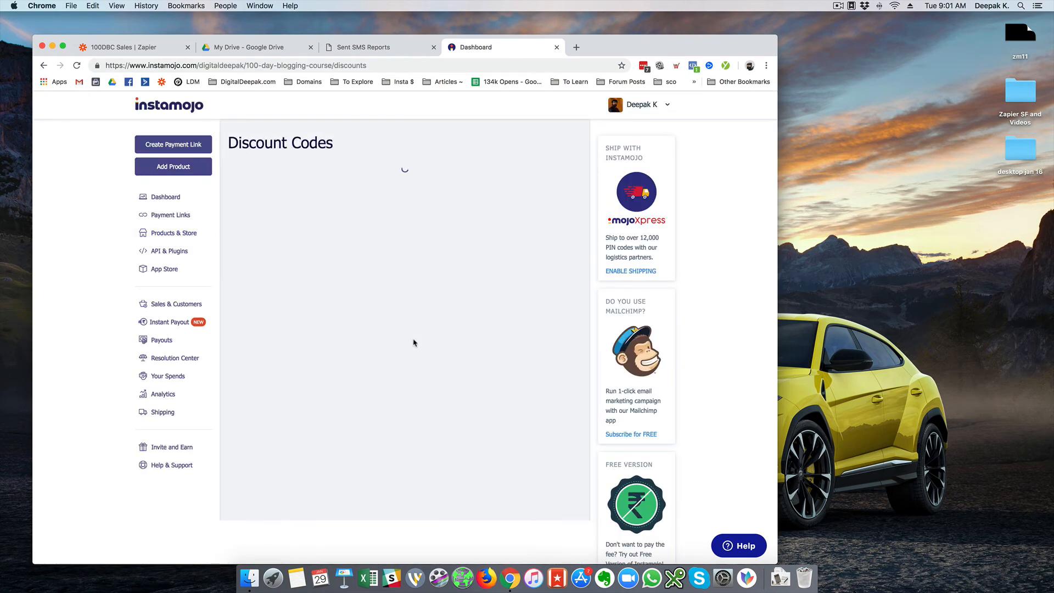
Raise the DEEPAKTEST2019 code's quantity to 2 and open the course page with it at ₹0.
scroll(400, 351, down, 15)
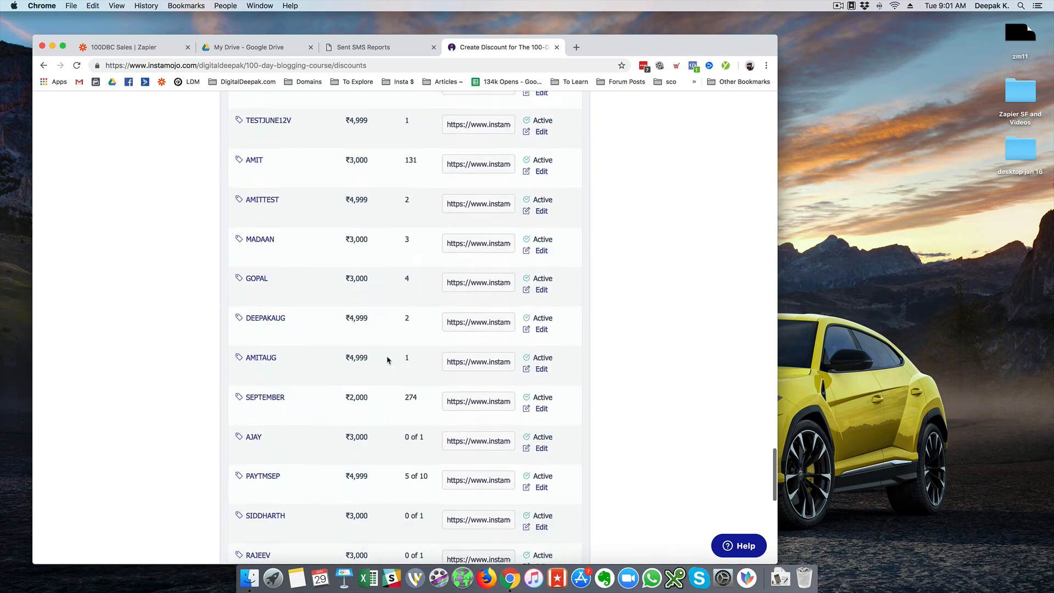
scroll(387, 360, down, 15)
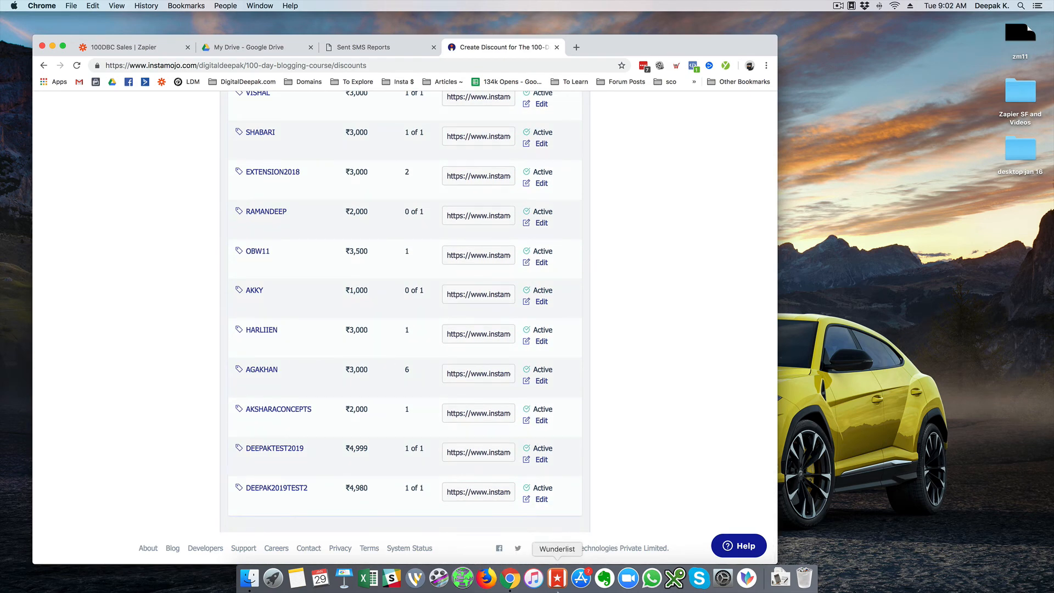
click(538, 461)
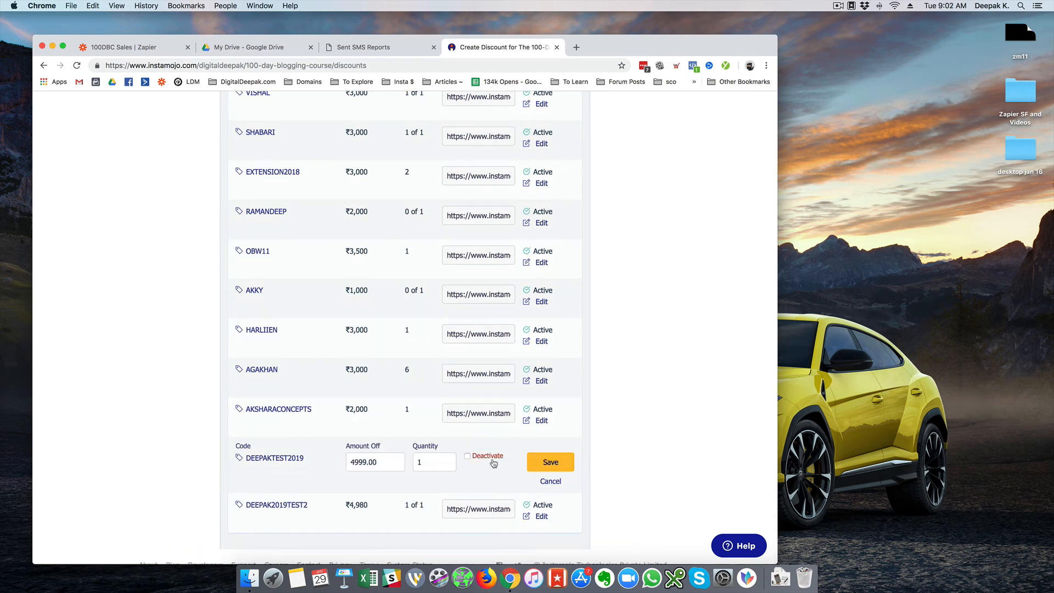
text(2)
click(537, 461)
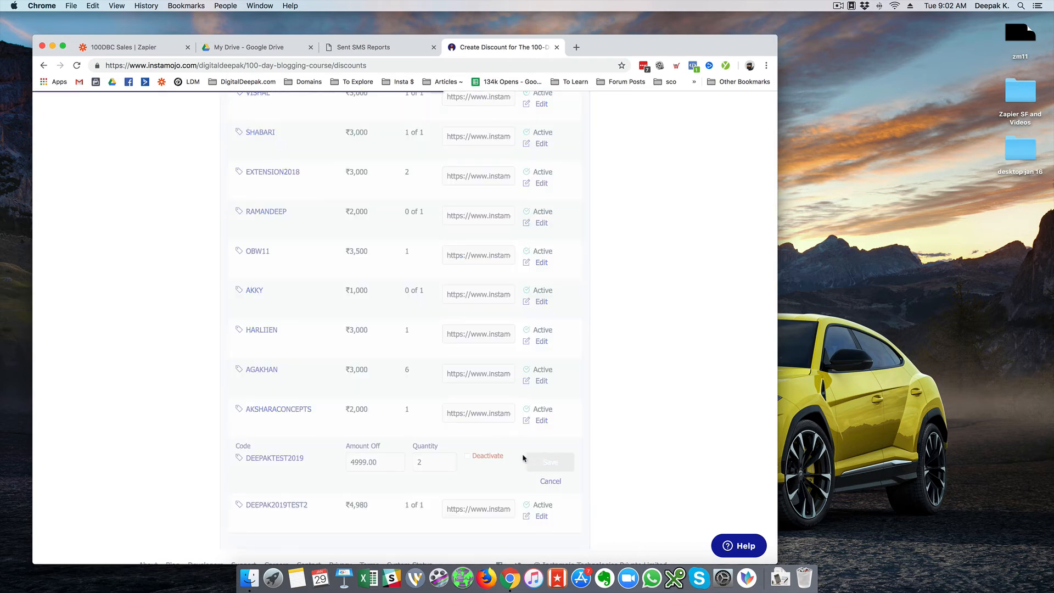
click(295, 456)
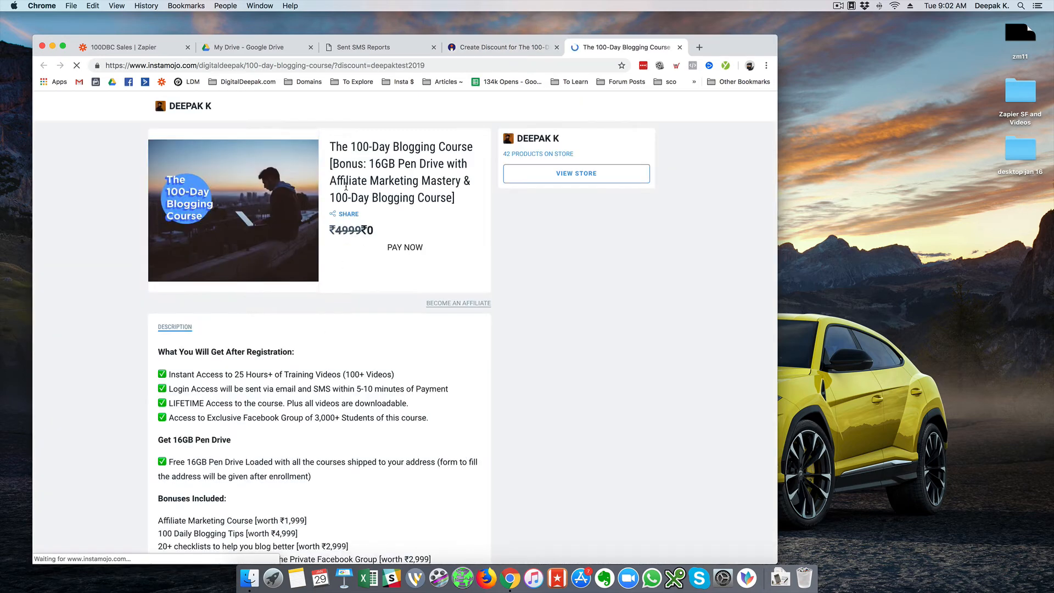
Start the ₹0 course purchase and enter the buyer's name in the checkout form.
click(415, 276)
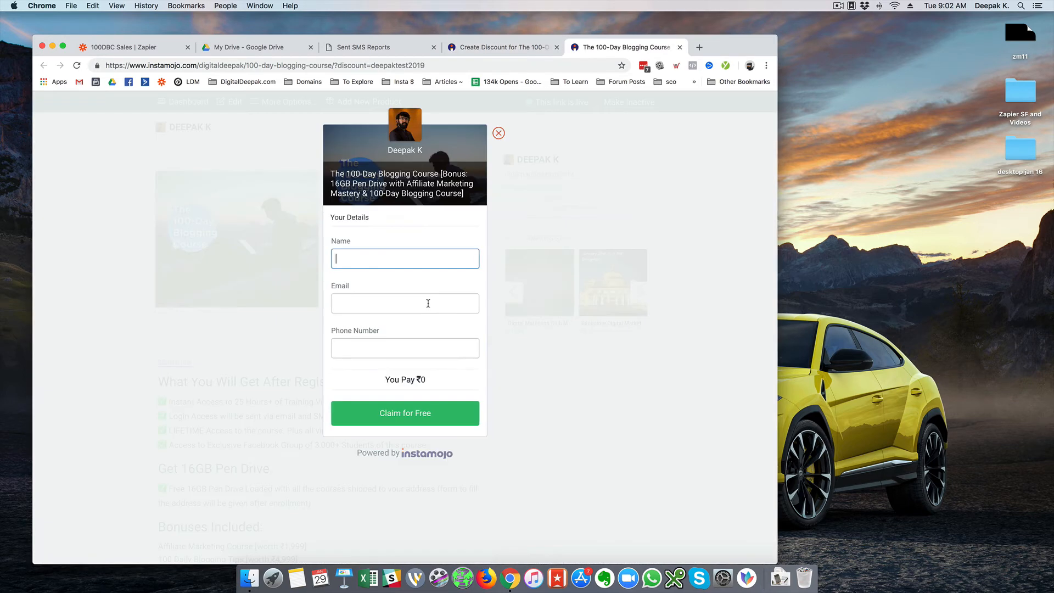
click(423, 259)
text(Deepak)
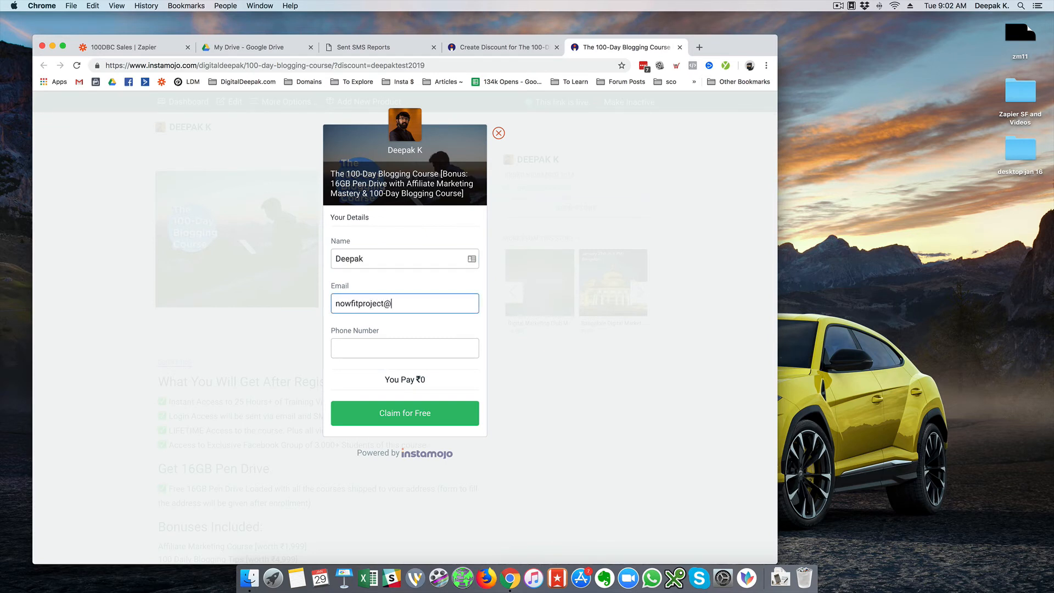
text(om)
key(Tab)
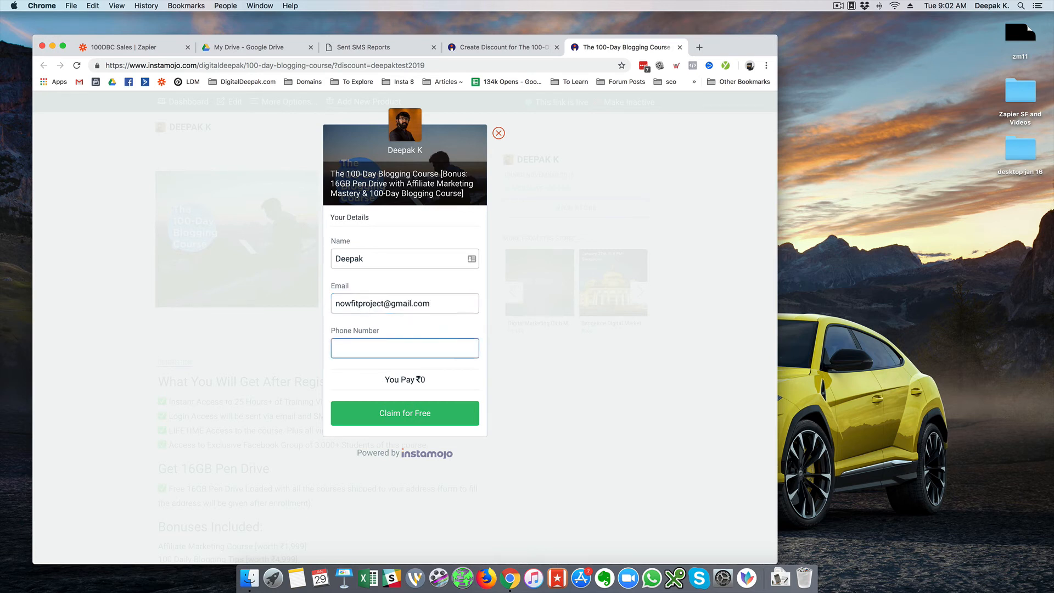
Enter the buyer's phone number, correcting a mistyped one, and submit the free claim.
text(987987987)
key(super+a)
key(BackSpace)
click(414, 412)
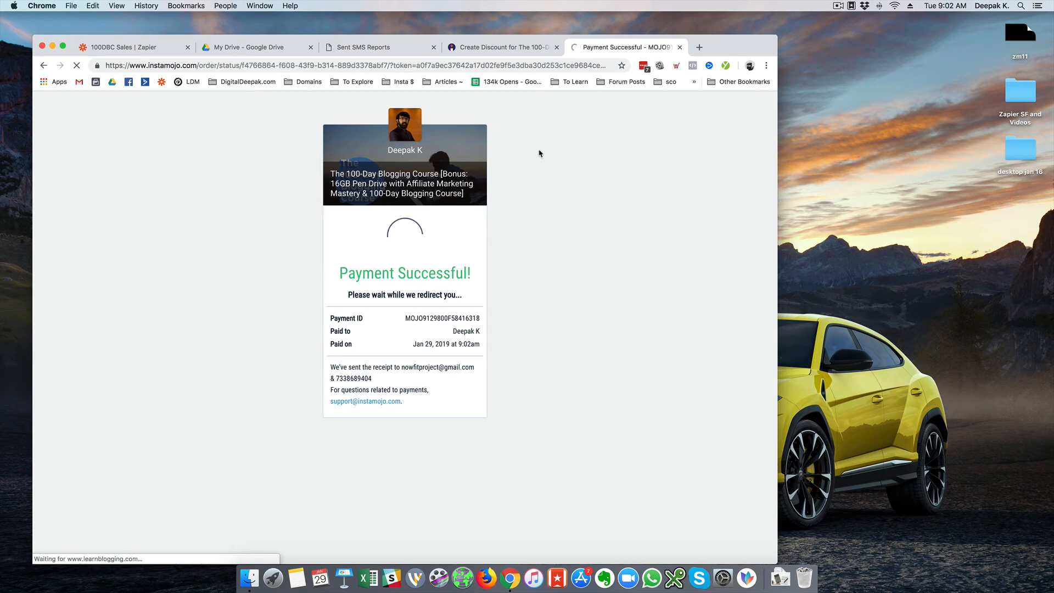
click(699, 48)
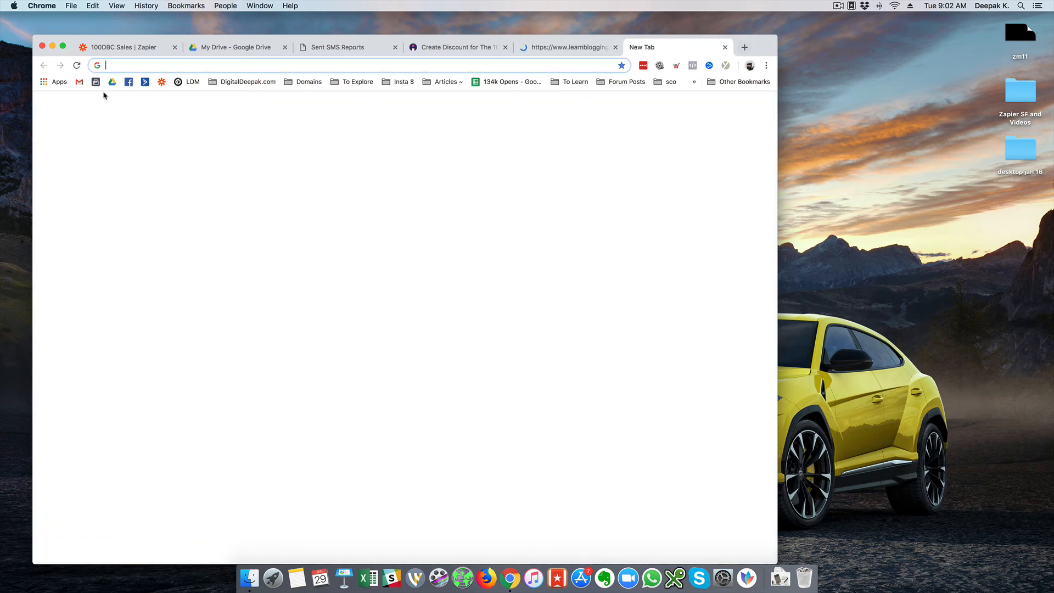
Open the latest 100DBC Sales run in Task History and review its four successful steps.
click(135, 55)
click(61, 106)
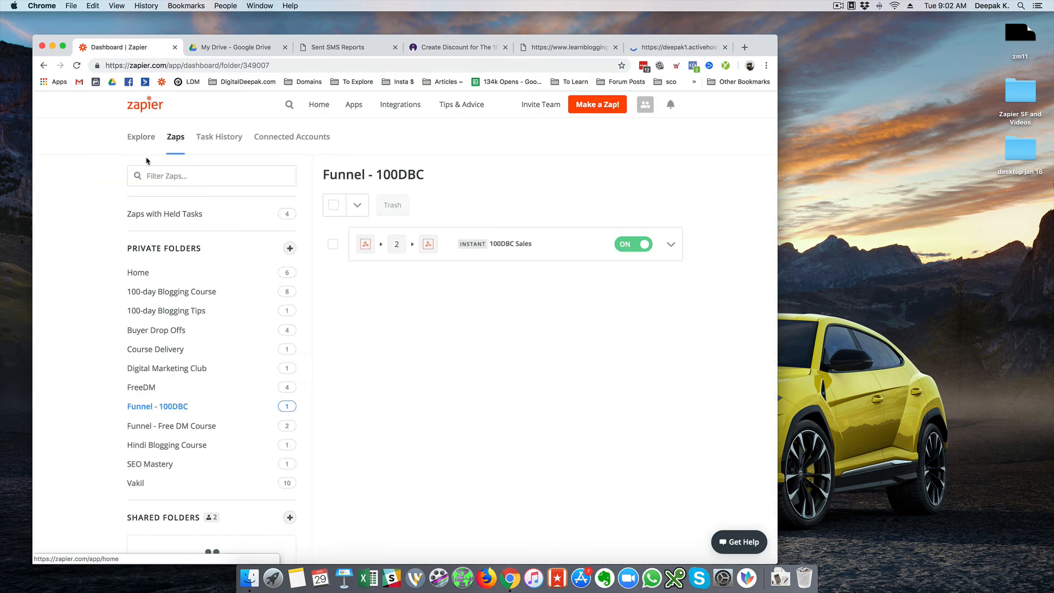
click(219, 136)
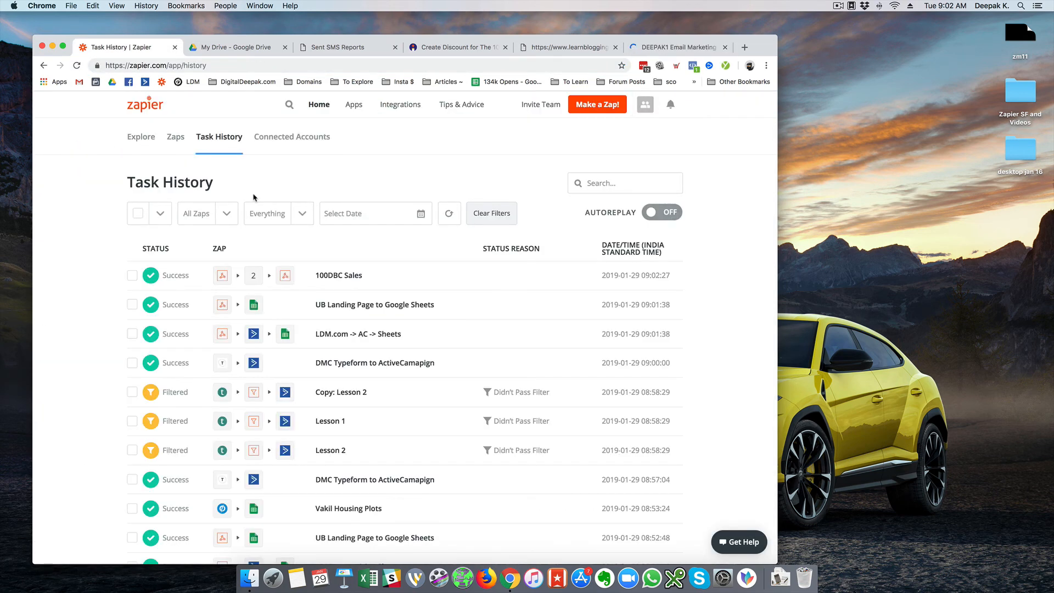
click(354, 275)
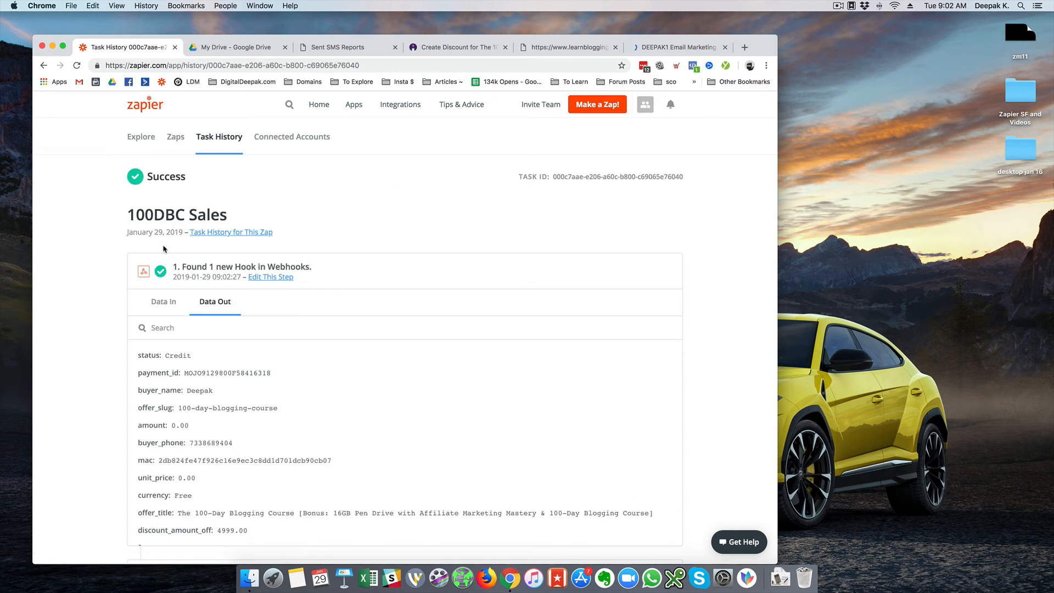
scroll(163, 248, down, 10)
scroll(163, 249, down, 6)
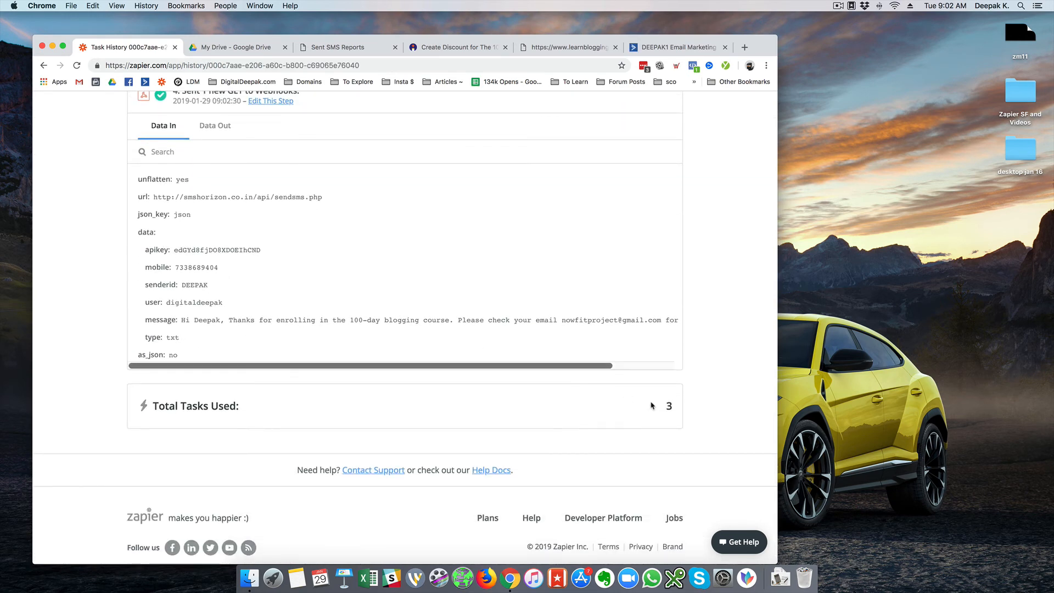
scroll(375, 306, up, 15)
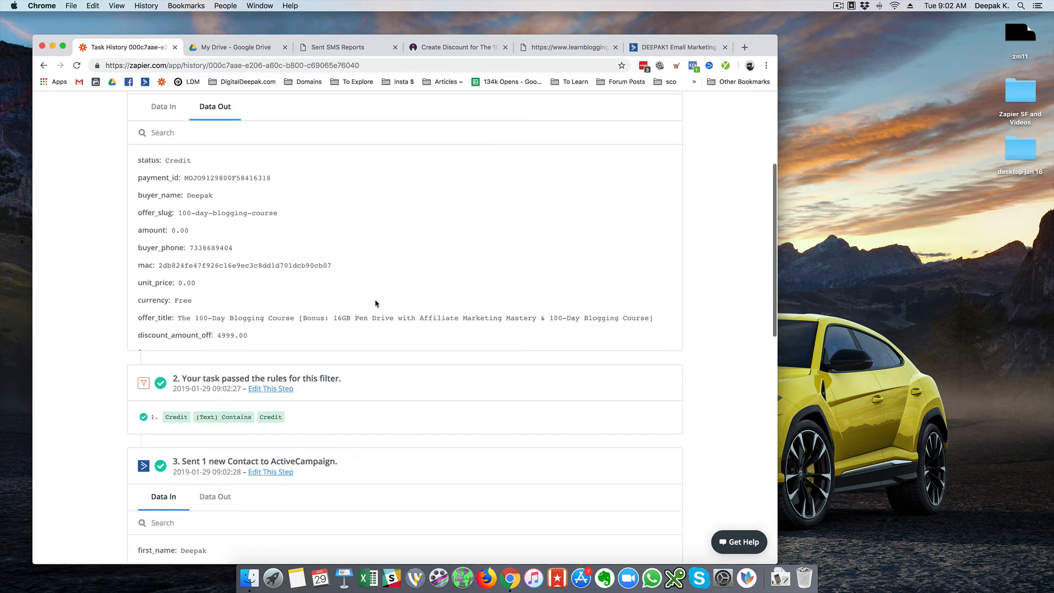
scroll(140, 278, down, 8)
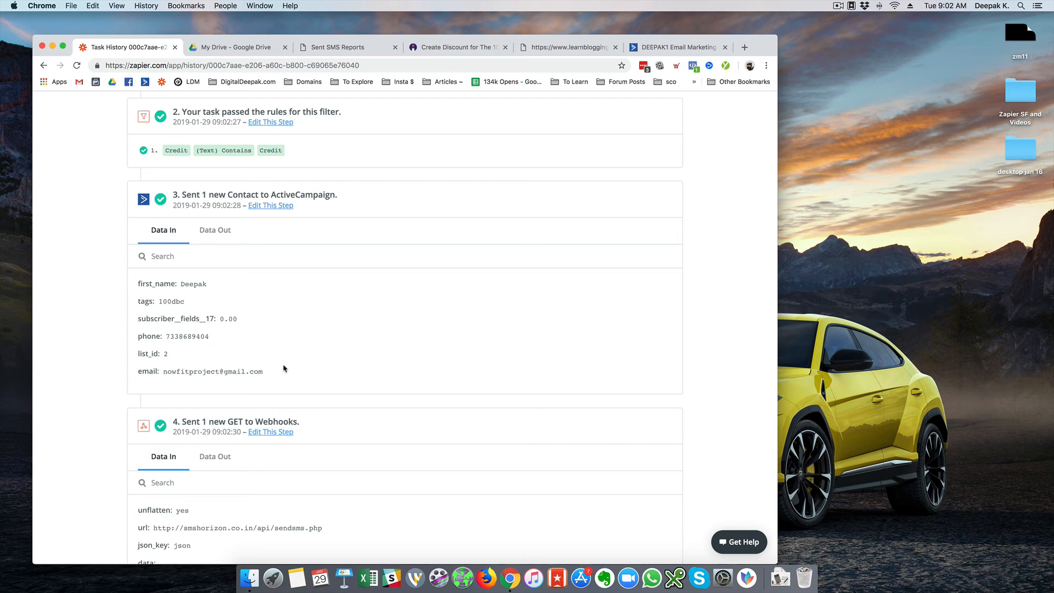
Copy the buyer's e-mail from step 3 and bring up ActiveCampaign's contact search.
drag(266, 373, 162, 375)
key(super+c)
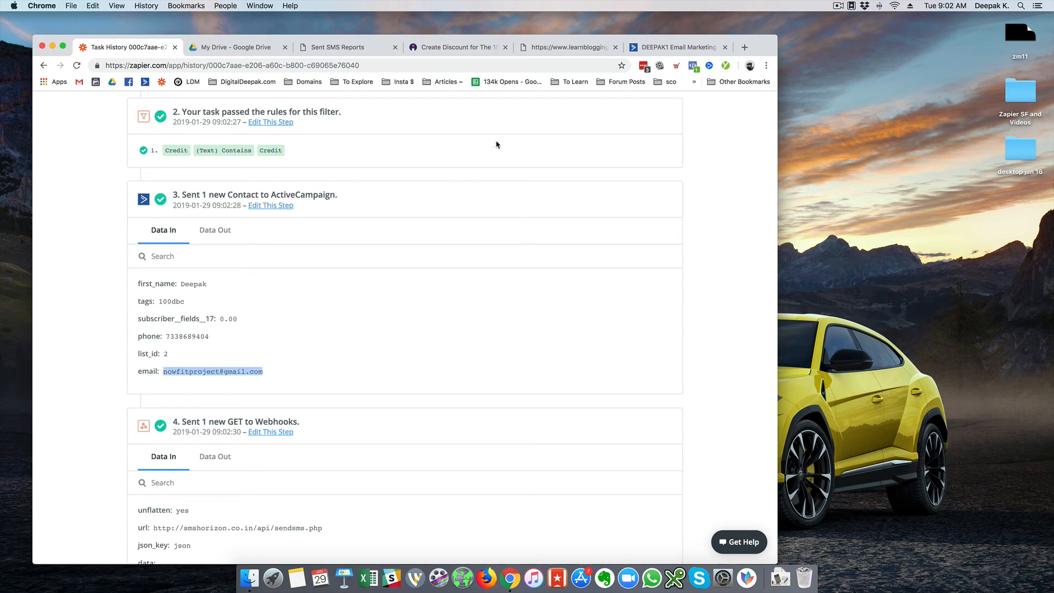
click(675, 46)
click(675, 143)
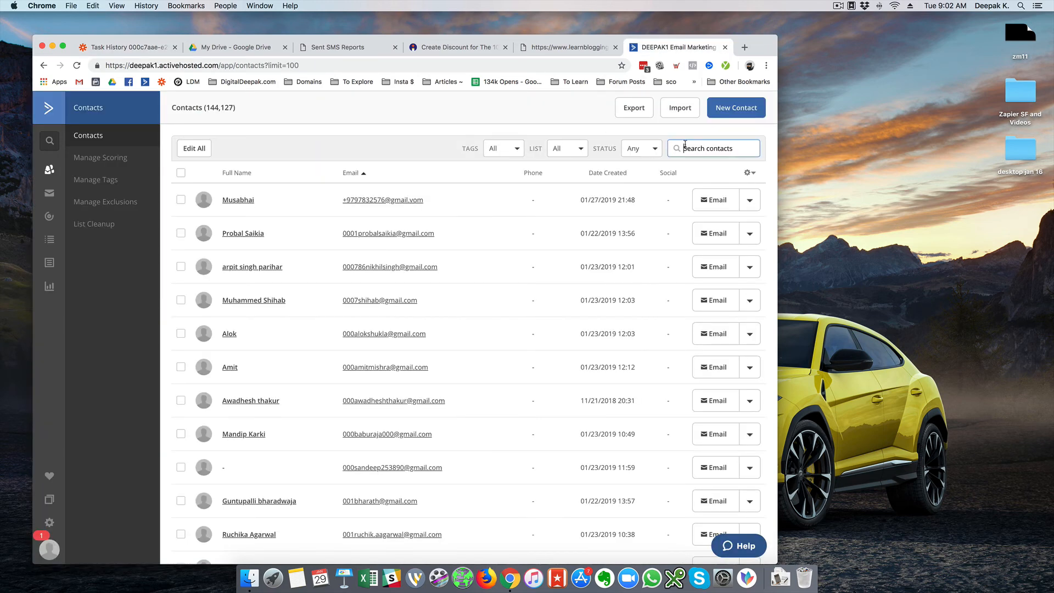
Search ActiveCampaign for the buyer's e-mail to check the 100dbc tag and list, then reload the Sent SMS report.
key(super+v)
key(Return)
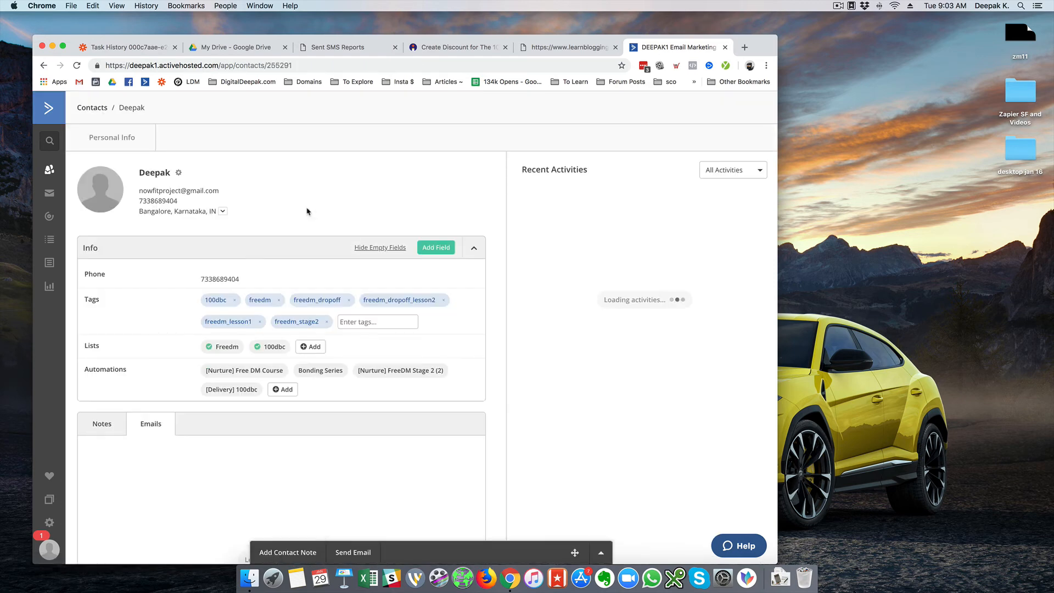
scroll(283, 241, down, 10)
scroll(361, 230, down, 2)
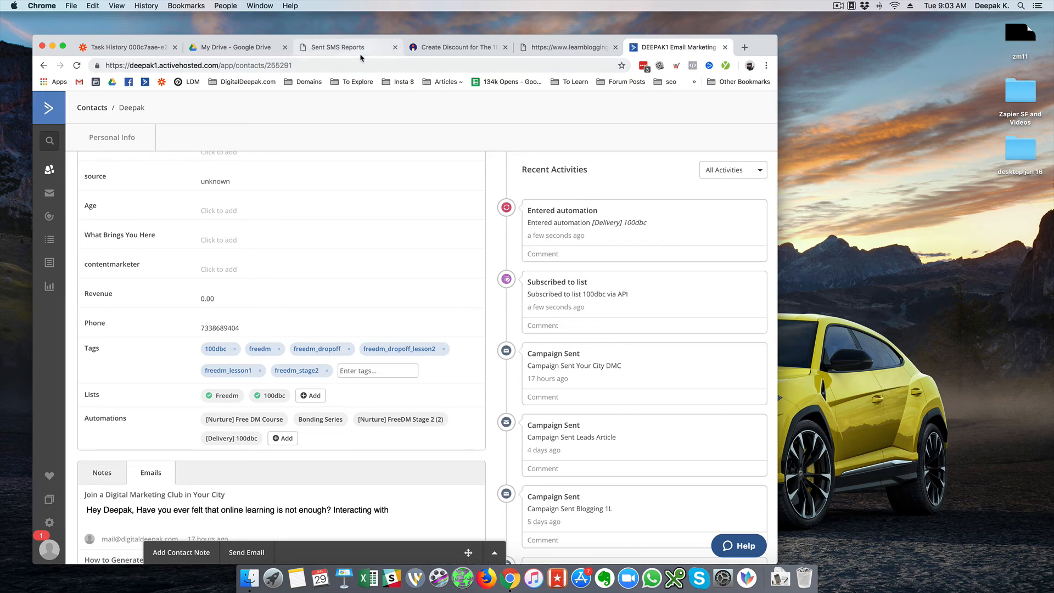
click(324, 47)
click(77, 65)
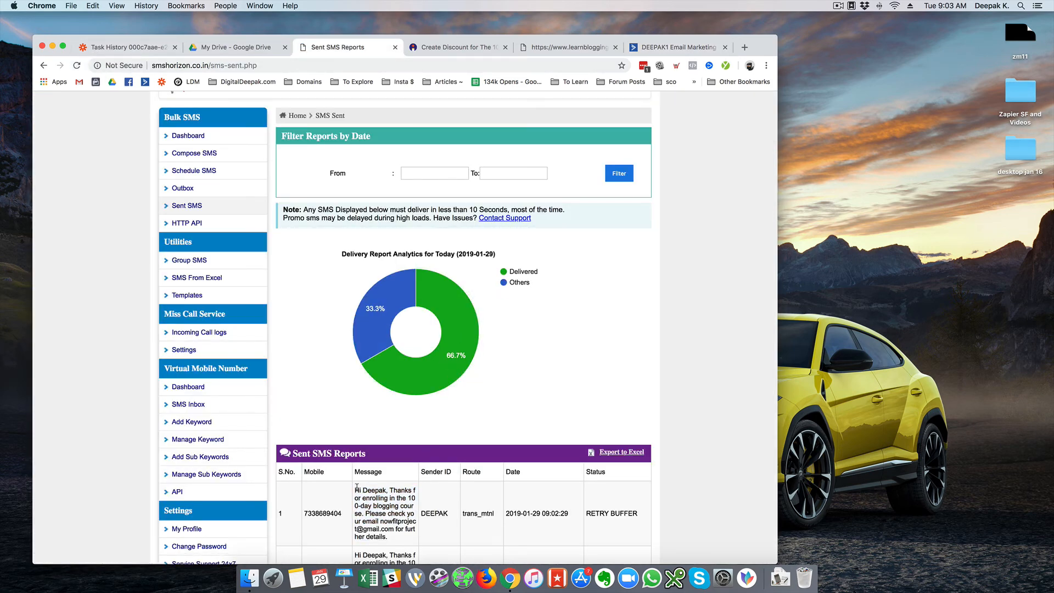
Select the newest SMS's recipient number, thank-you text and buyer's name to verify them.
double_click(319, 512)
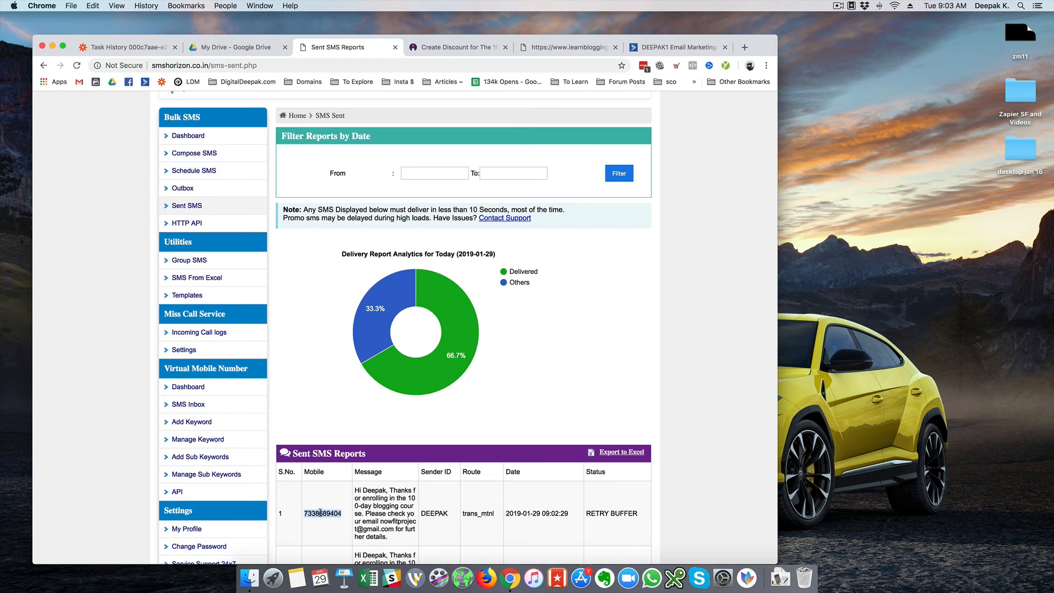
click(356, 494)
drag(354, 492, 396, 530)
click(407, 536)
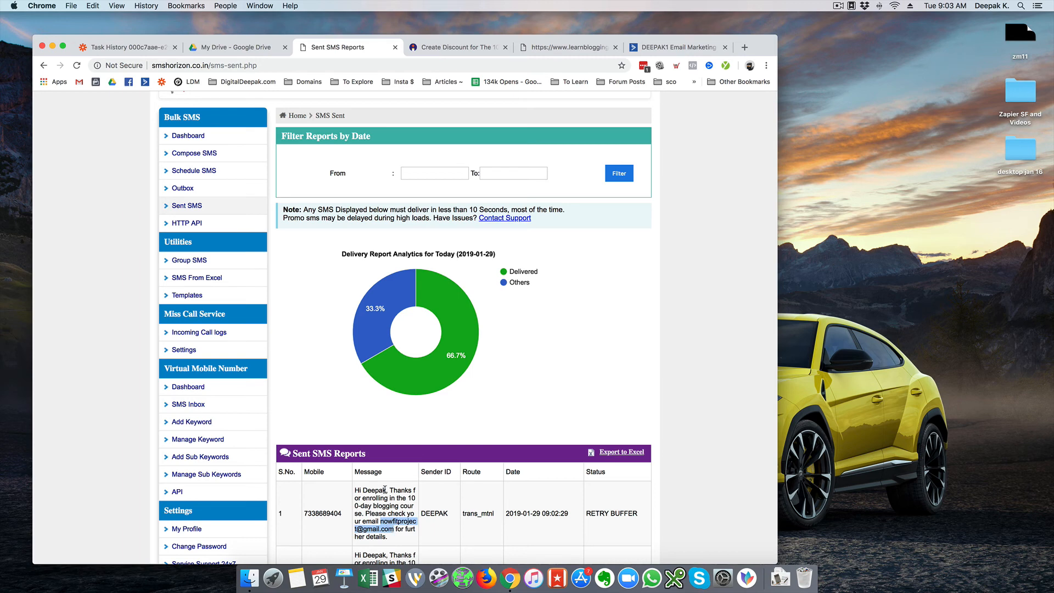
drag(385, 490, 363, 490)
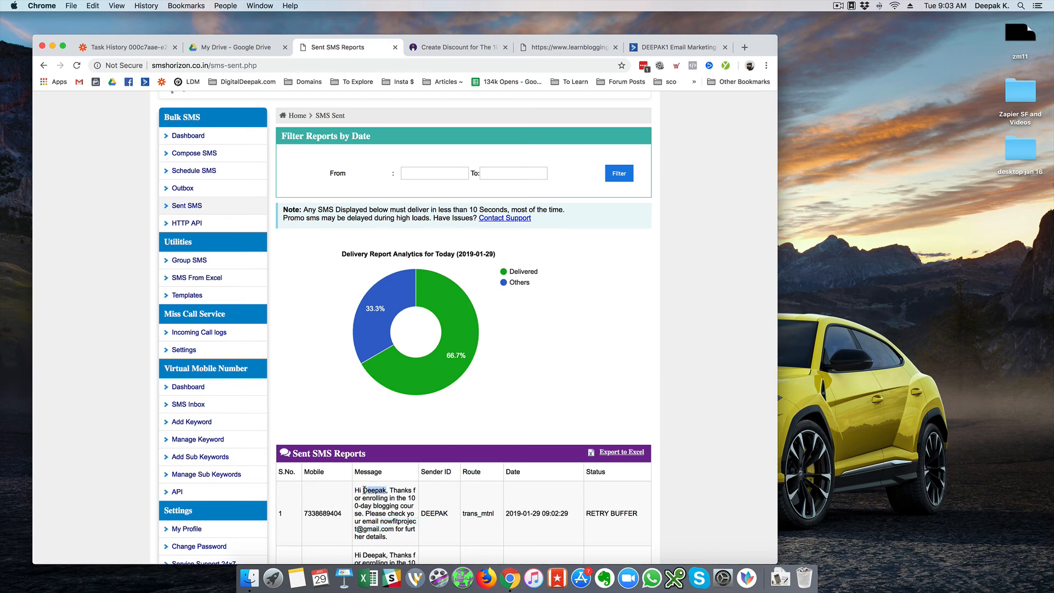
click(514, 516)
drag(343, 514, 306, 510)
click(626, 522)
Scroll the report and return to Zapier's task details for the latest run.
scroll(650, 493, down, 3)
scroll(650, 493, up, 2)
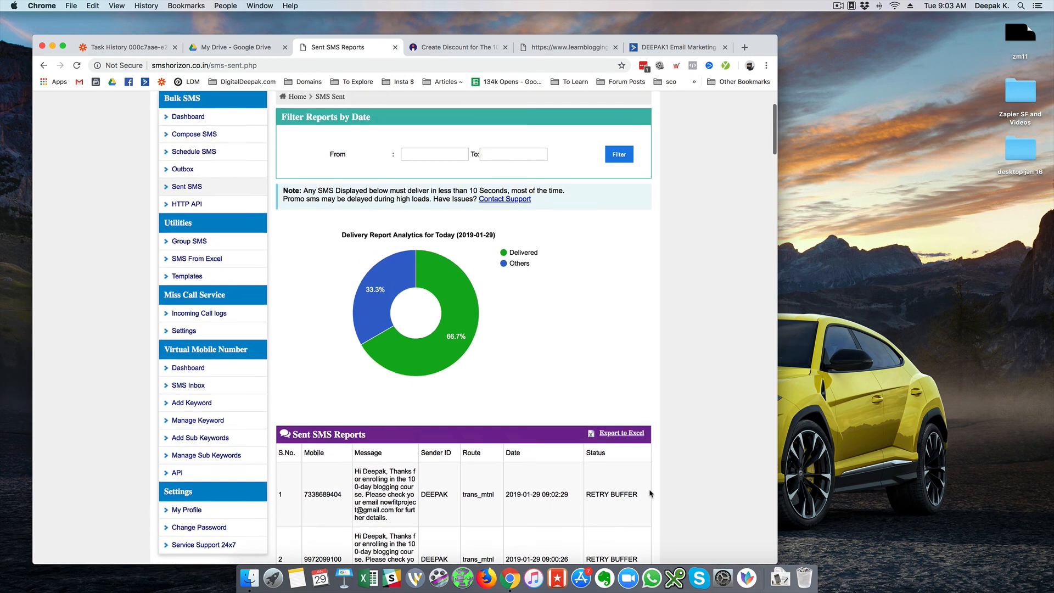
scroll(593, 323, up, 5)
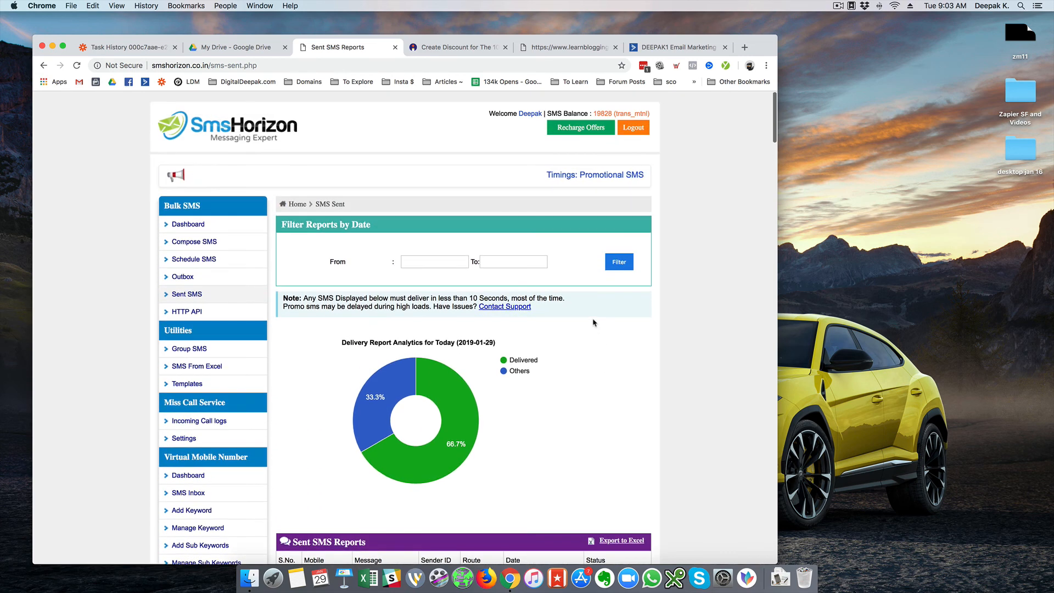
click(140, 48)
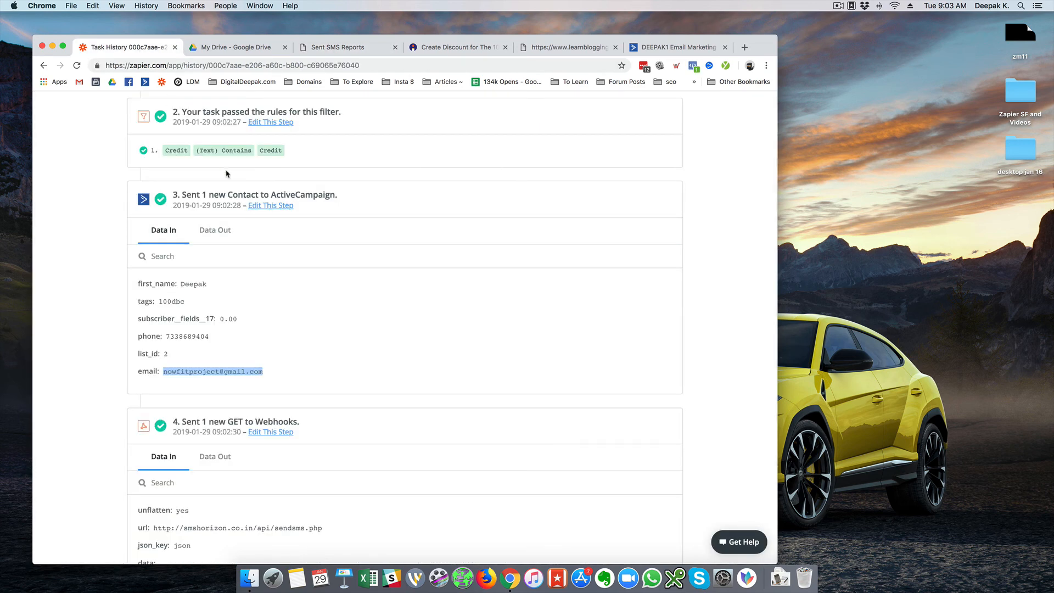
Open 100DBC Sales from the Funnel - 100DBC folder to confirm 'Your Zap is working', then return to the Dashboard.
scroll(142, 158, up, 10)
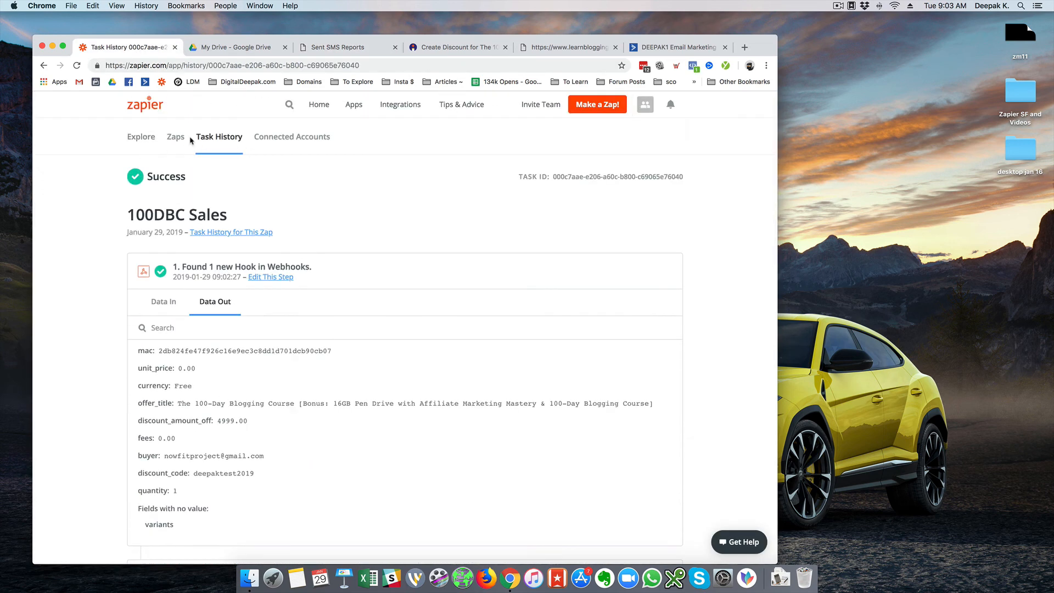
click(176, 137)
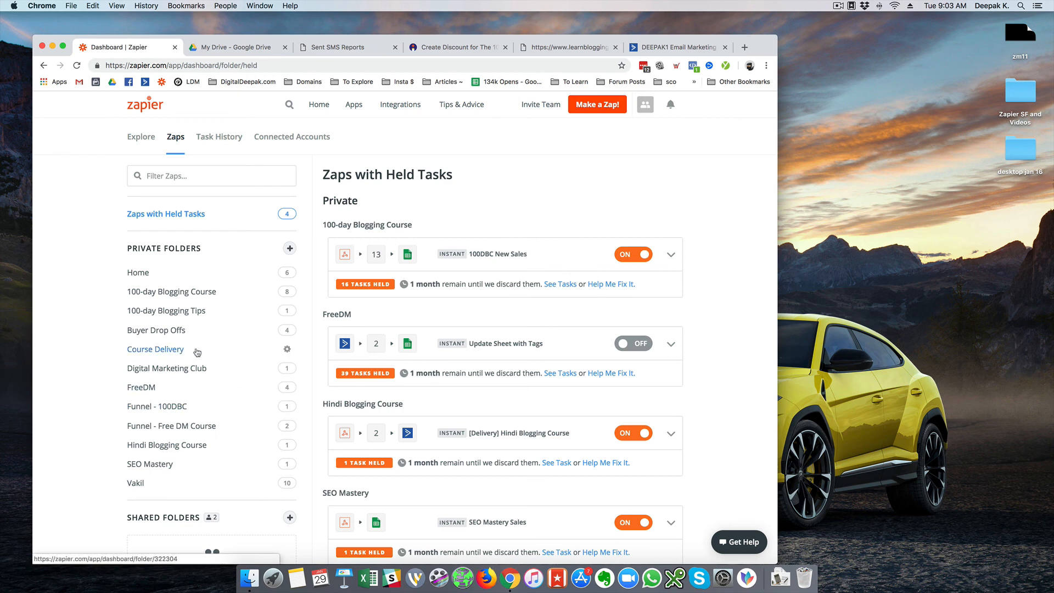
click(207, 406)
click(517, 244)
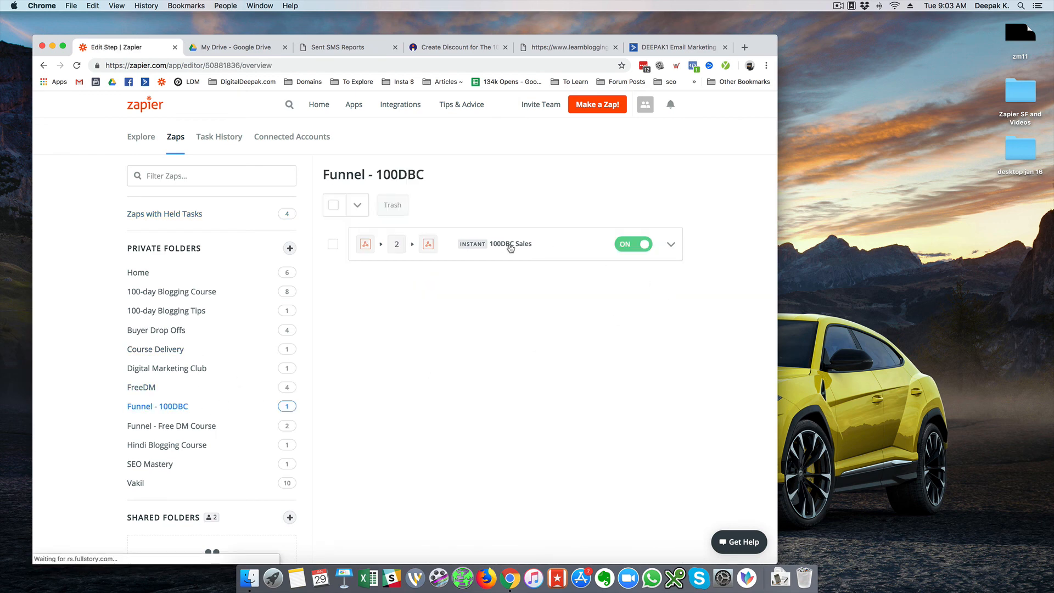
scroll(210, 389, down, 5)
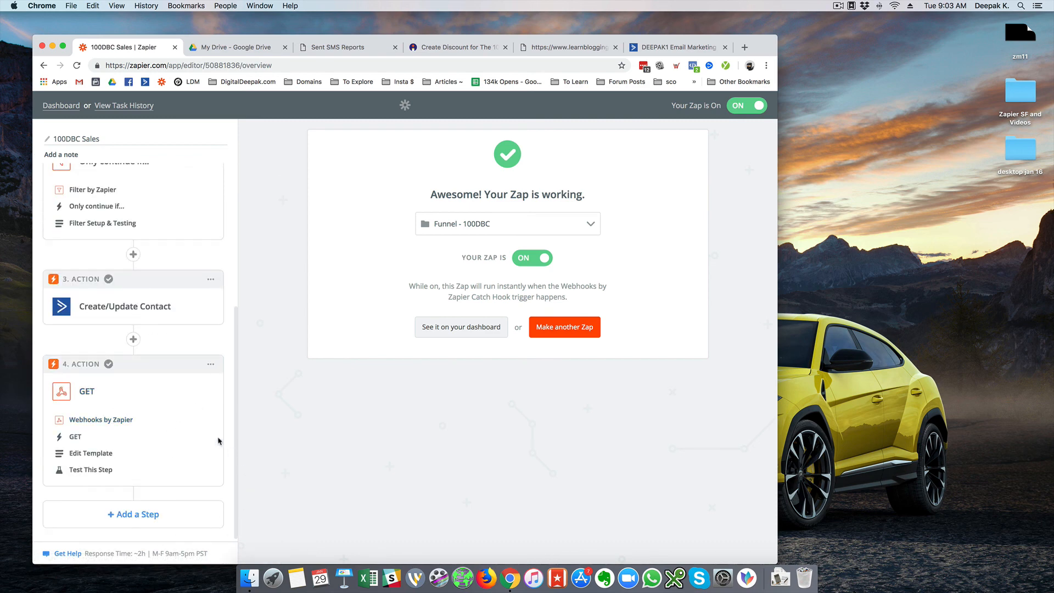
scroll(176, 359, up, 5)
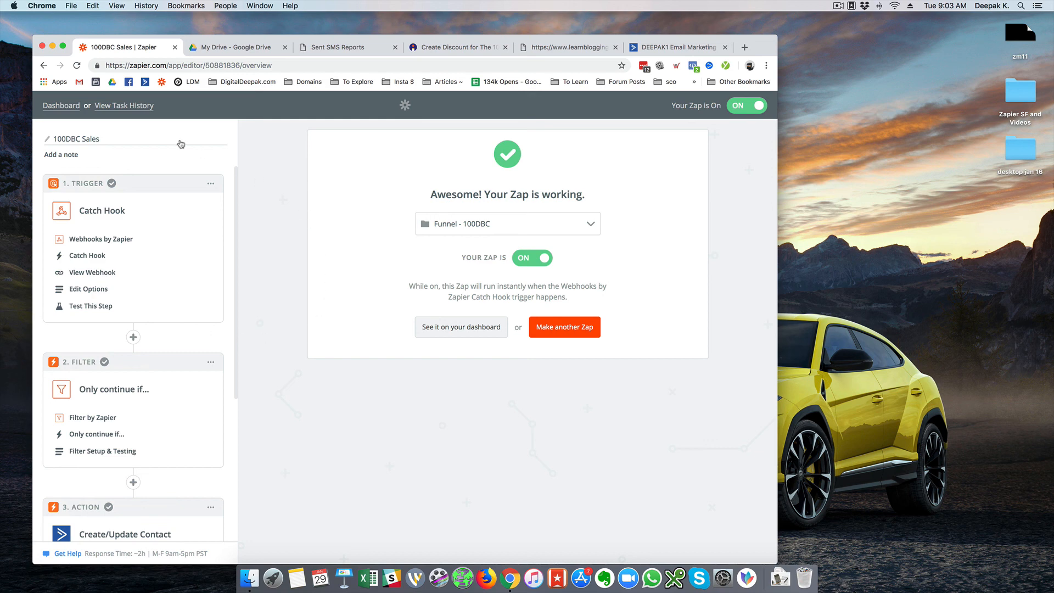
click(69, 109)
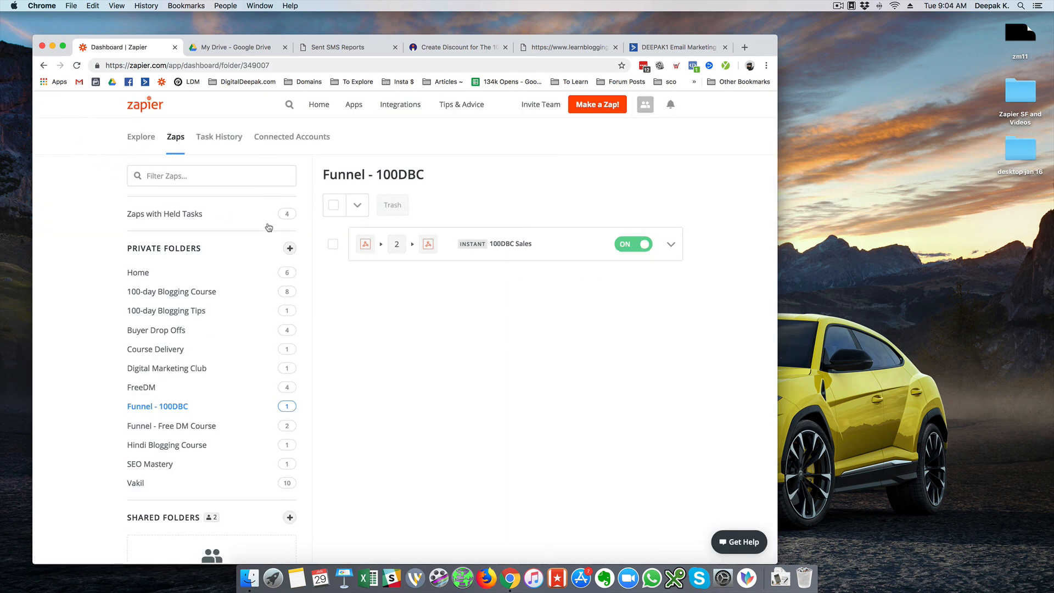